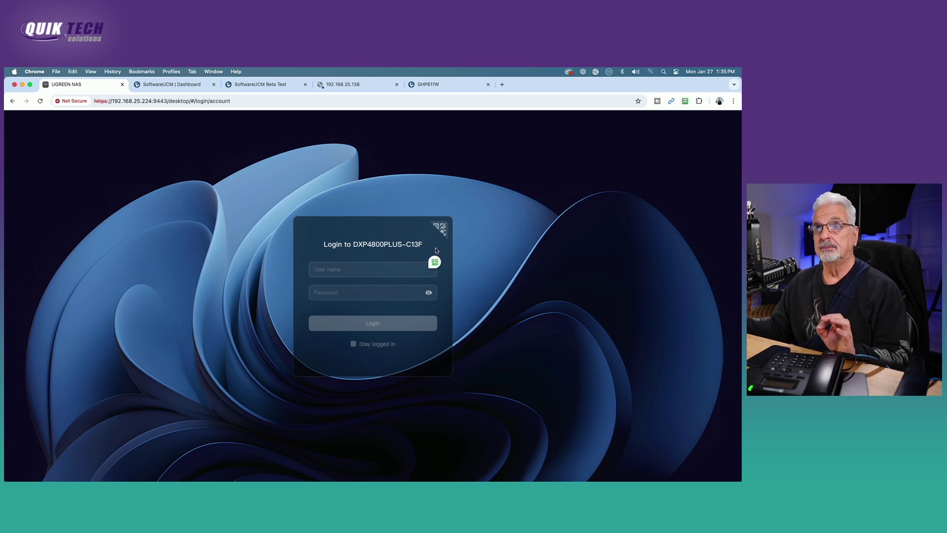
Log in to the UGREEN NAS with saved credentials and launch the Virtual Machine app
{"action": "left_click", "coordinate": [434, 262]}
{"action": "left_click", "coordinate": [443, 264]}
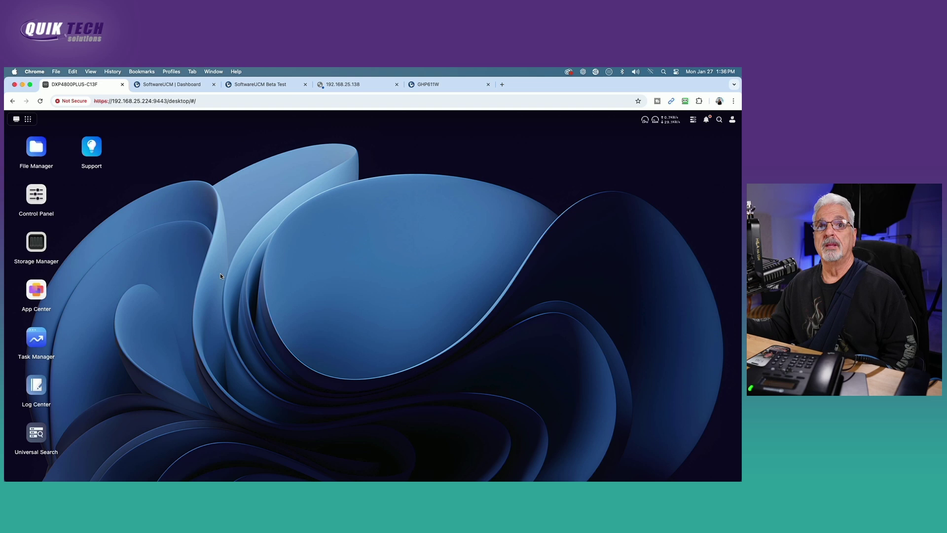
{"action": "left_click", "coordinate": [31, 120]}
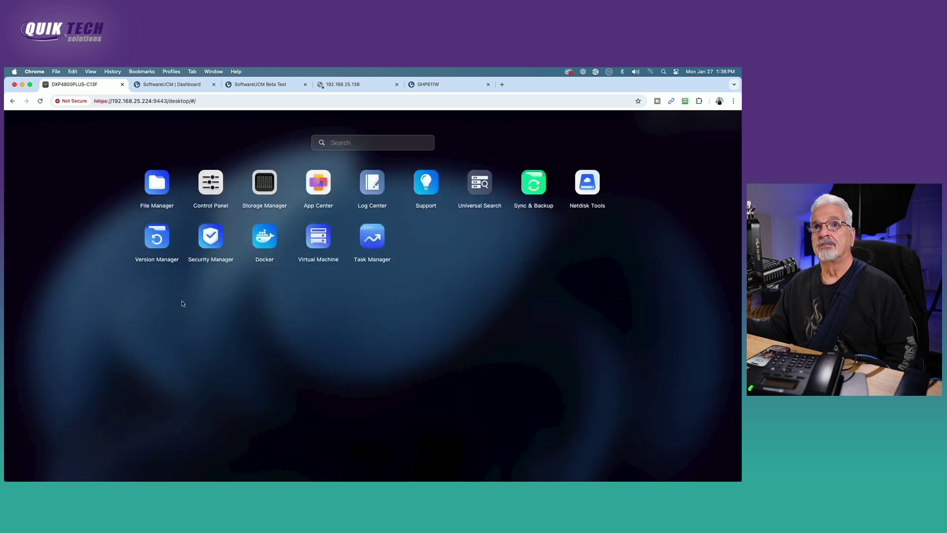
{"action": "left_click", "coordinate": [317, 239]}
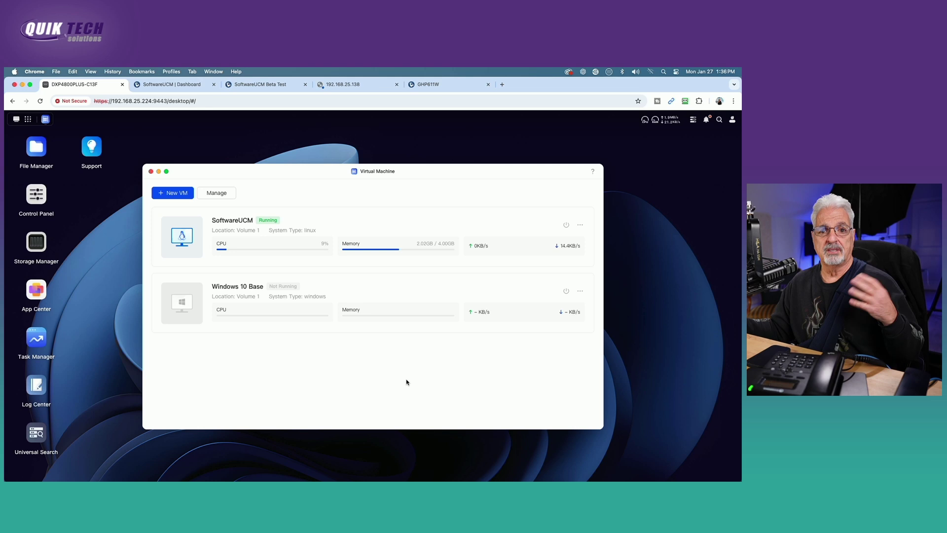
{"action": "left_click", "coordinate": [581, 225]}
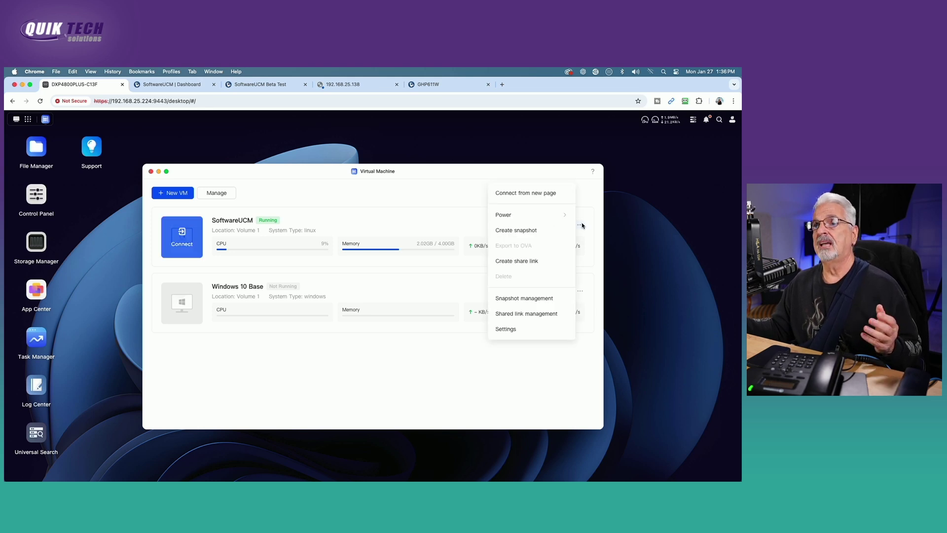
{"action": "left_click", "coordinate": [509, 329]}
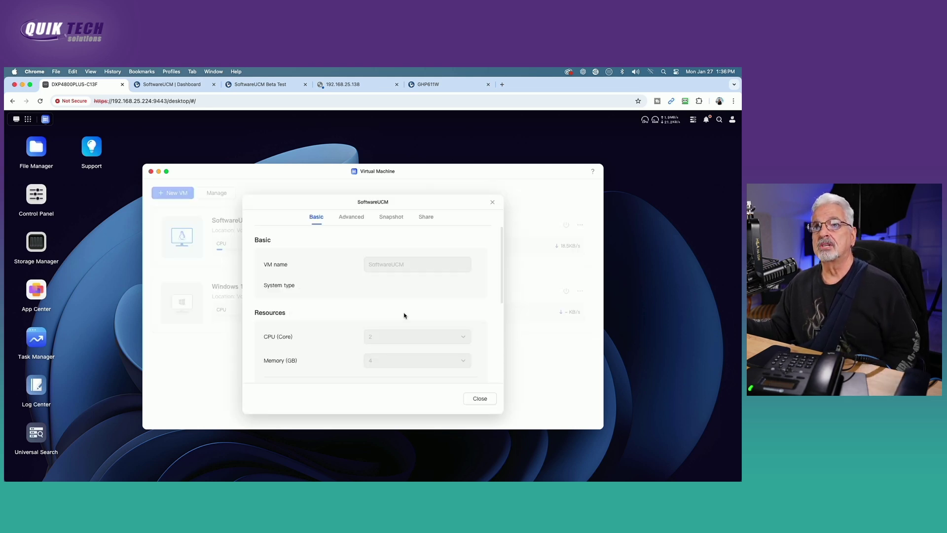
{"action": "scroll", "coordinate": [481, 302], "scroll_direction": "down", "scroll_amount": 2}
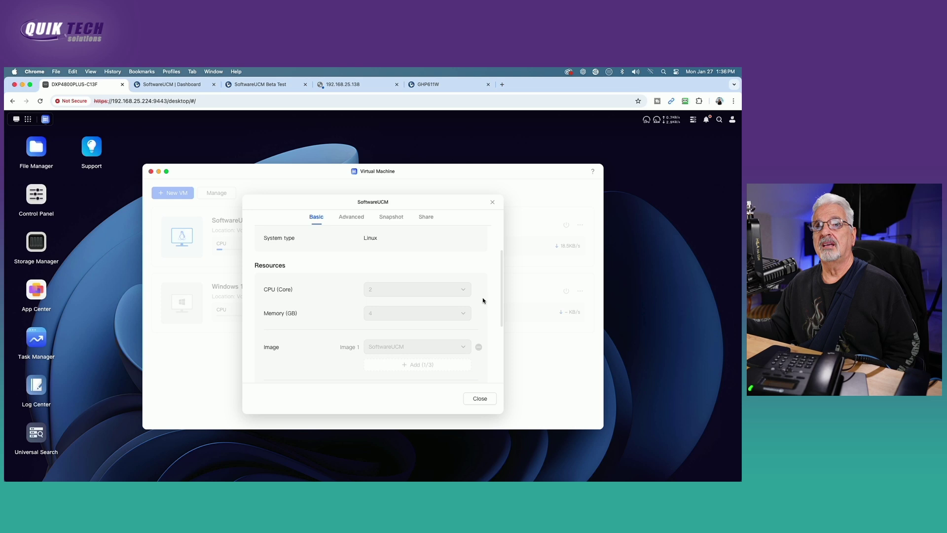
{"action": "scroll", "coordinate": [483, 301], "scroll_direction": "down", "scroll_amount": 2}
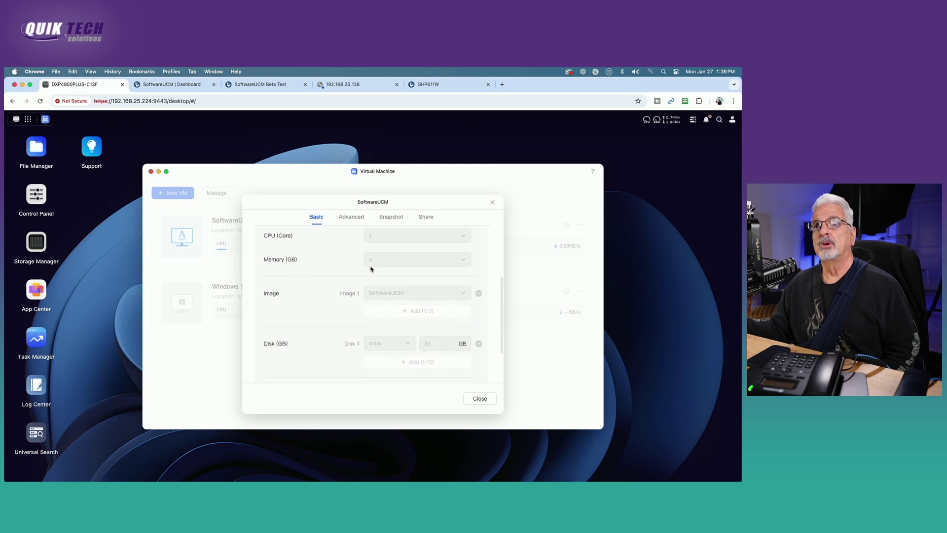
{"action": "scroll", "coordinate": [378, 329], "scroll_direction": "down", "scroll_amount": 1}
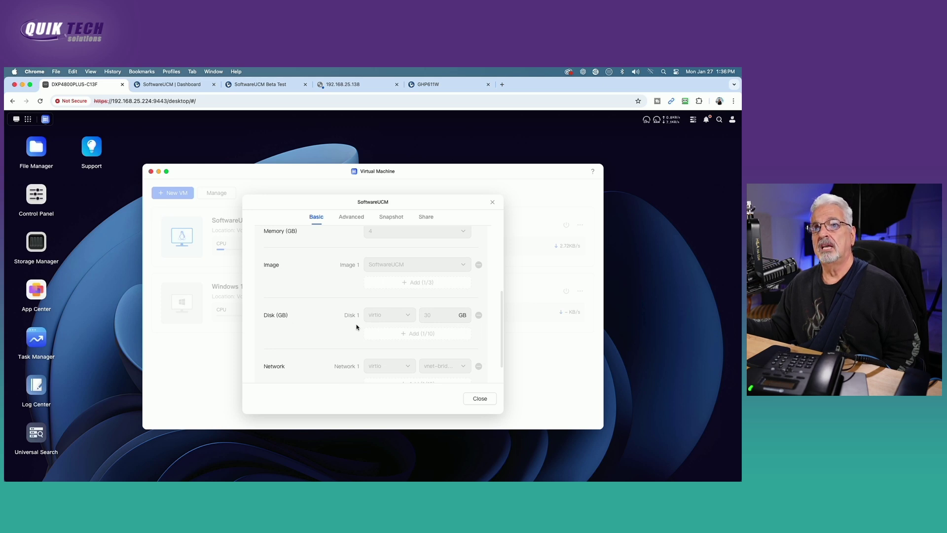
{"action": "scroll", "coordinate": [357, 326], "scroll_direction": "down", "scroll_amount": 1}
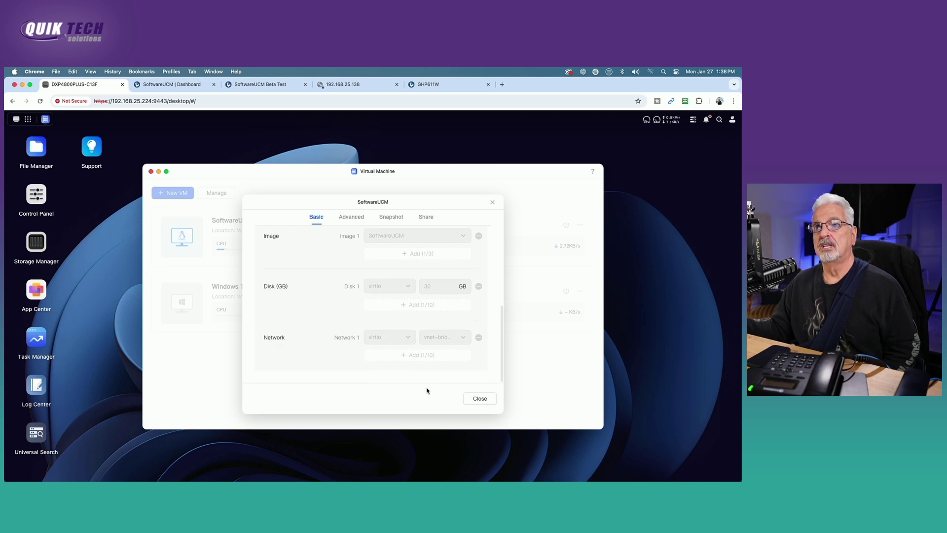
{"action": "left_click", "coordinate": [487, 398]}
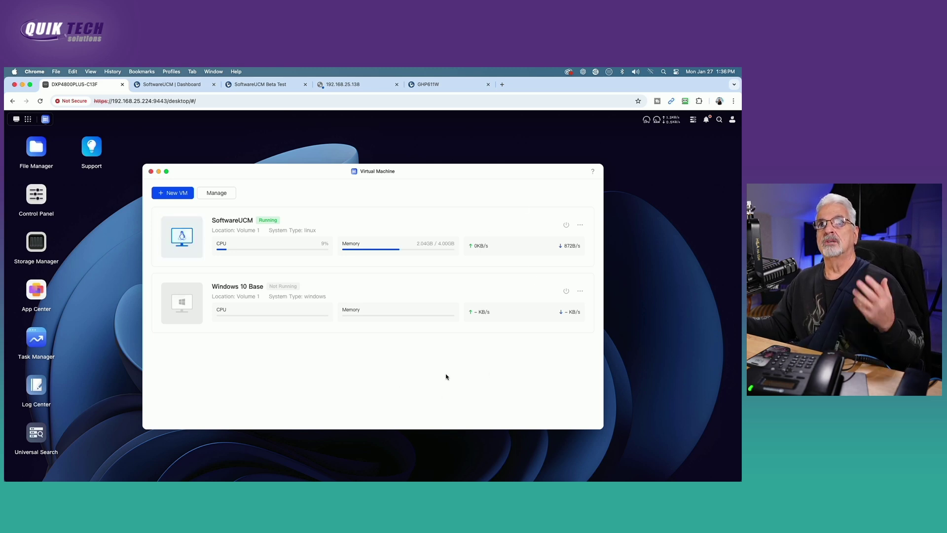
On the SoftwareUCM dashboard, open Extension/Trunk > Extensions to see unregistered 1000 and 1001
{"action": "left_click", "coordinate": [174, 87]}
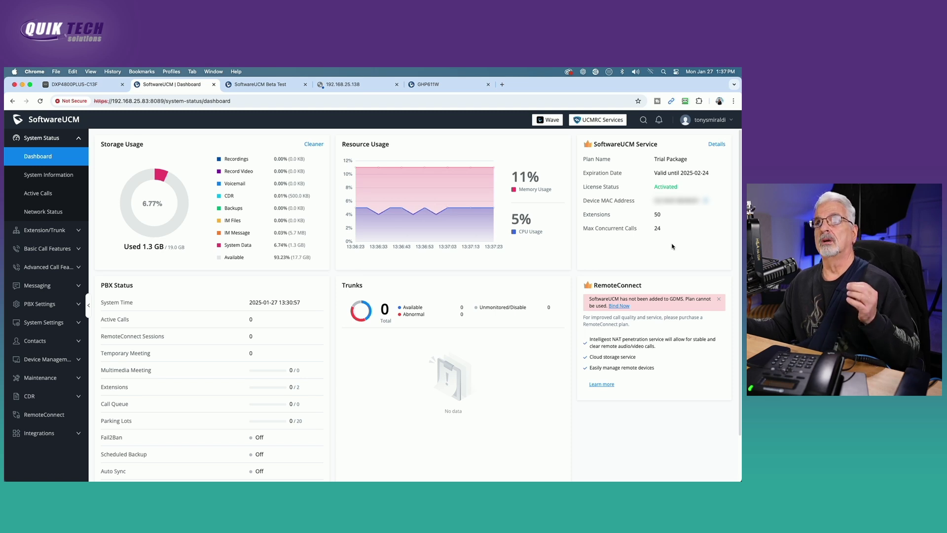
{"action": "left_click", "coordinate": [43, 231]}
{"action": "left_click", "coordinate": [37, 176]}
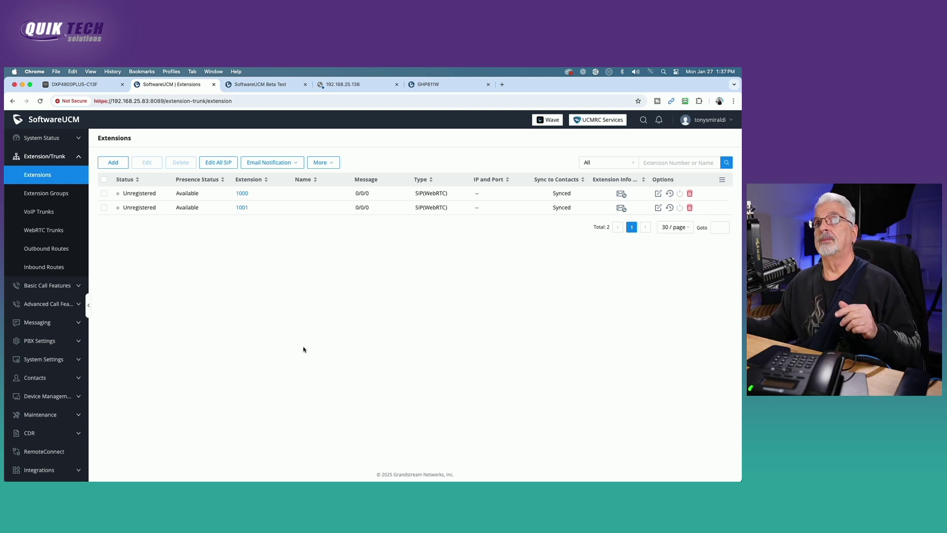
{"action": "left_click", "coordinate": [659, 194]}
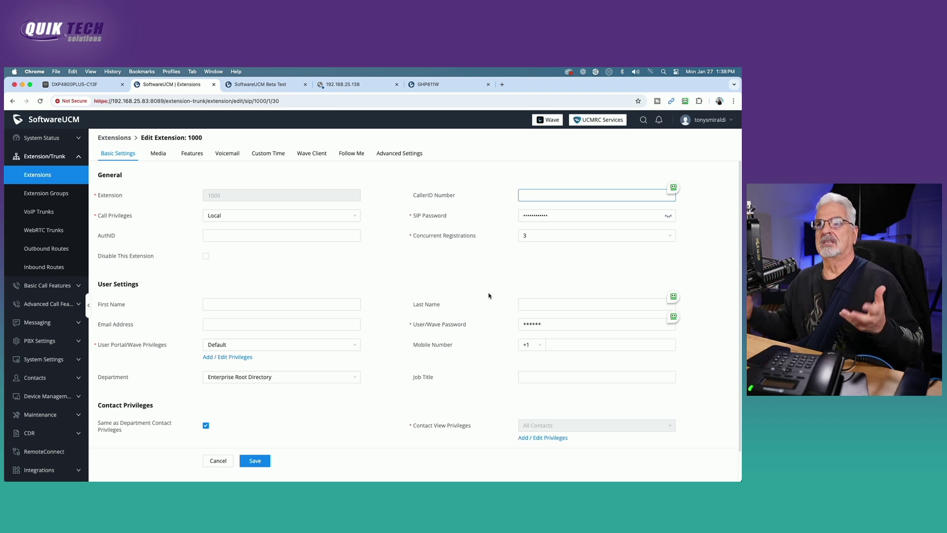
{"action": "left_click", "coordinate": [37, 177]}
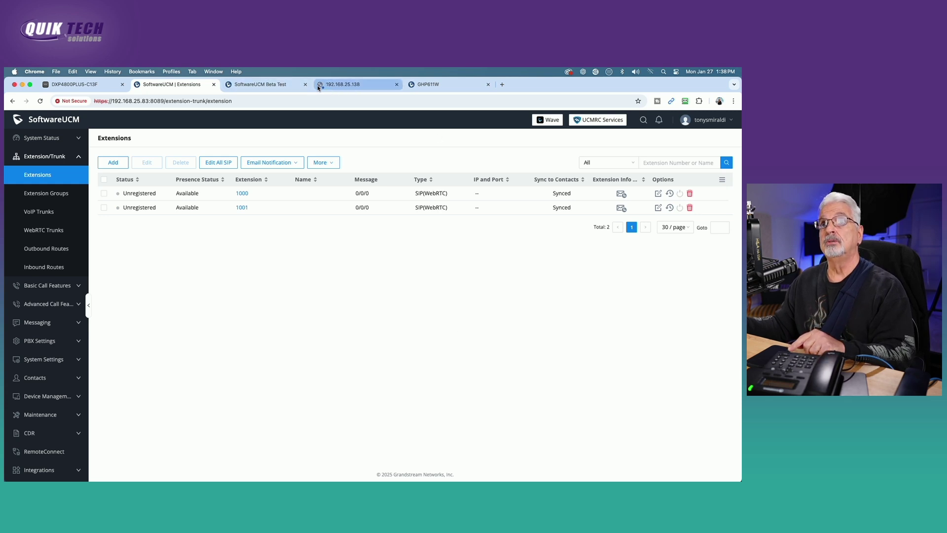
Sign in to the Sangoma S300 phone at 192.168.25.138 with its username and password
{"action": "left_click", "coordinate": [353, 86]}
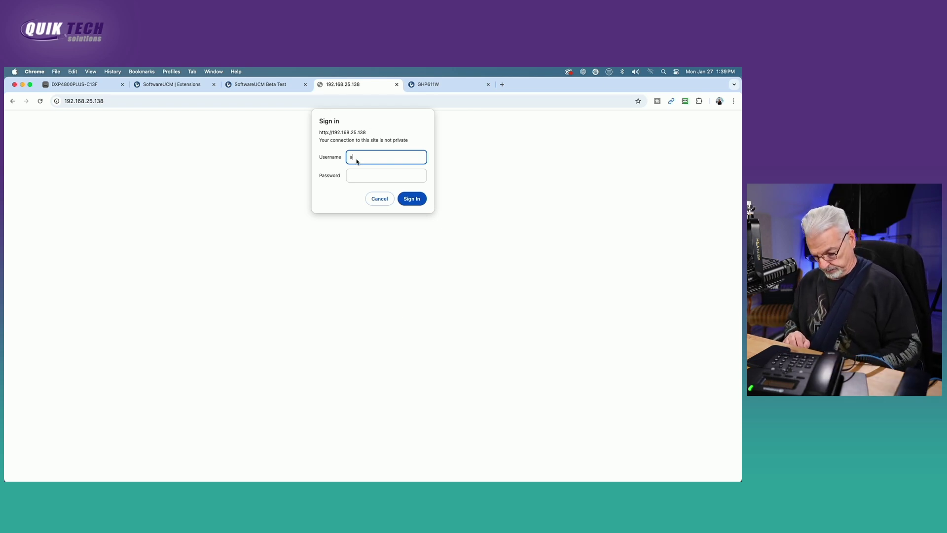
{"action": "type", "text": "min"}
{"action": "key", "text": "Tab"}
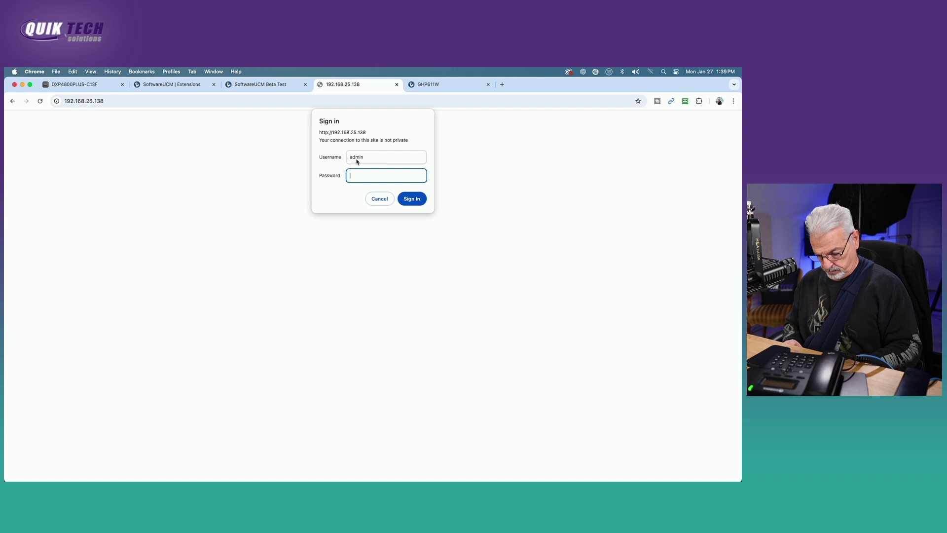
{"action": "key", "text": "Return"}
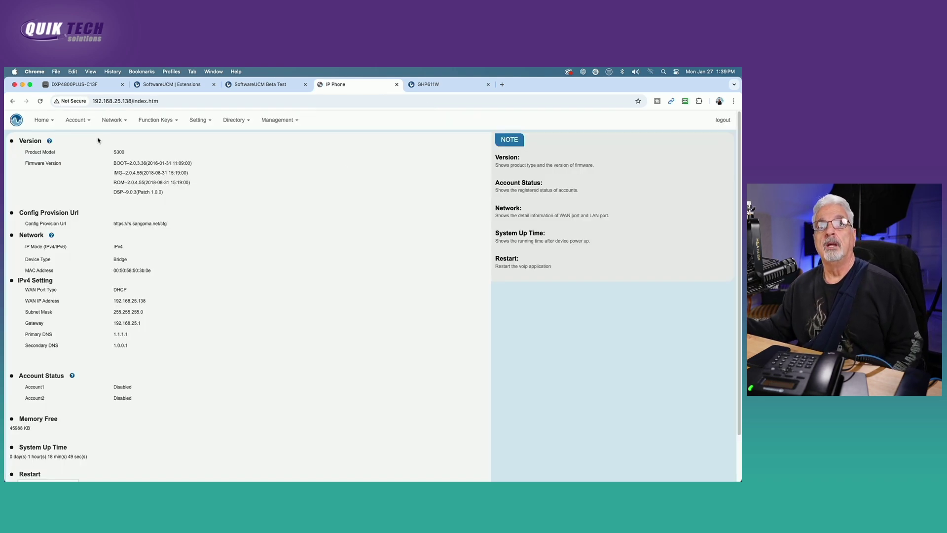
In Account 1's basic settings, re-enter the SIP server, user ID, authentication ID and password
{"action": "left_click", "coordinate": [86, 121]}
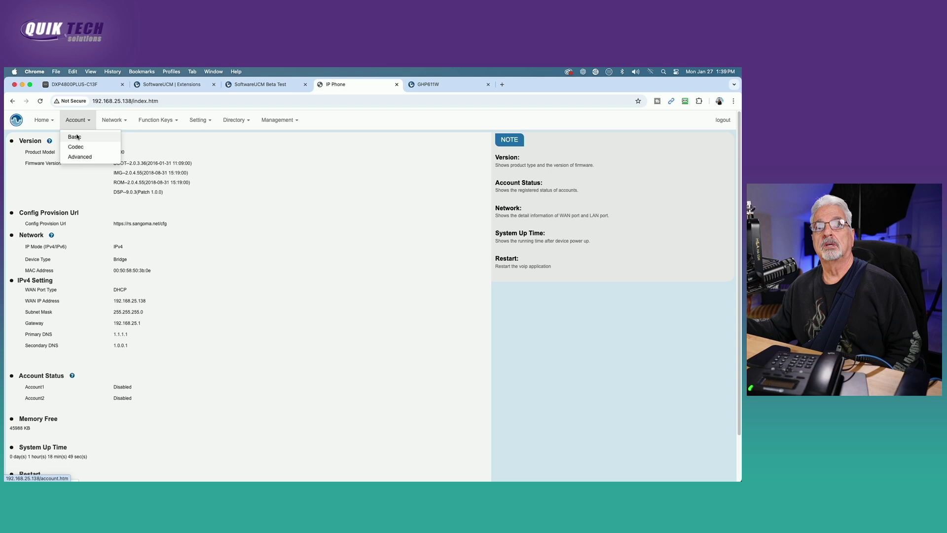
{"action": "left_click", "coordinate": [77, 136]}
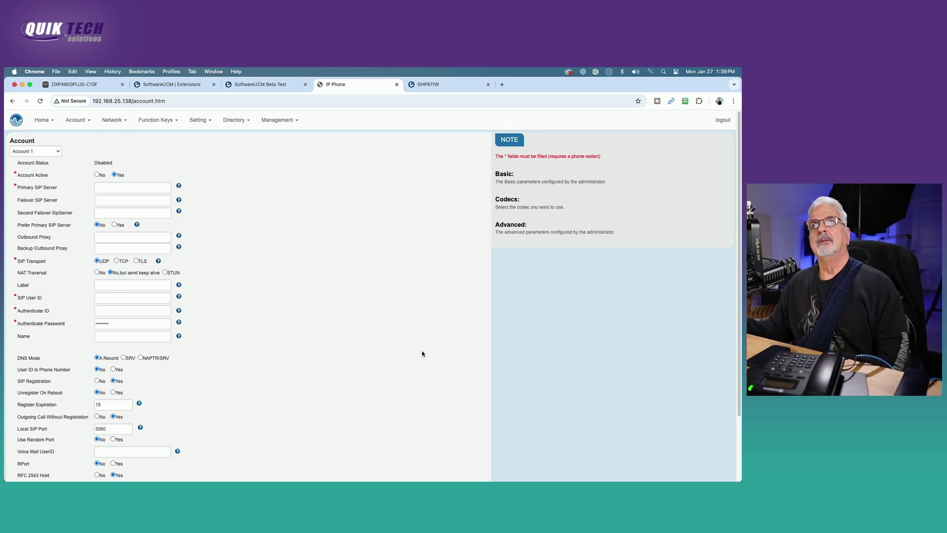
{"action": "left_click", "coordinate": [110, 190]}
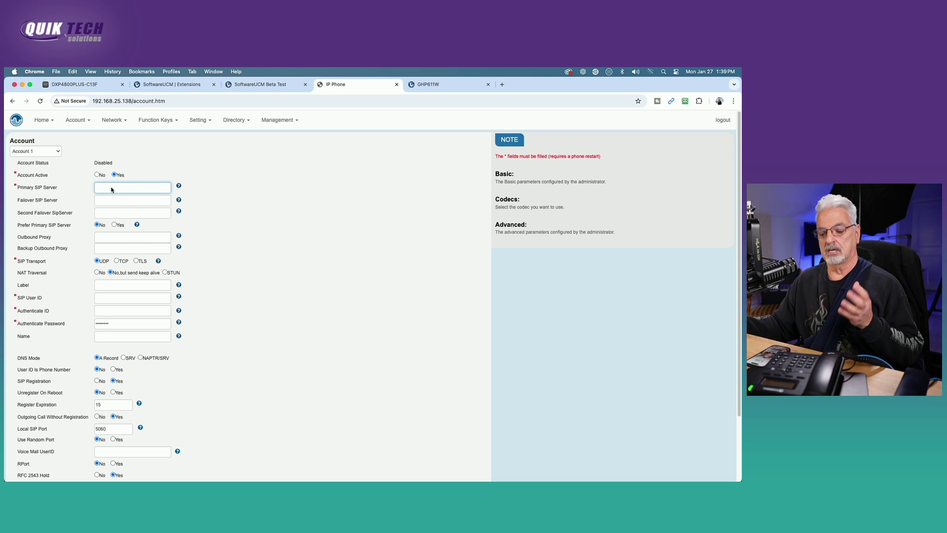
{"action": "type", "text": "192.168.25.8"}
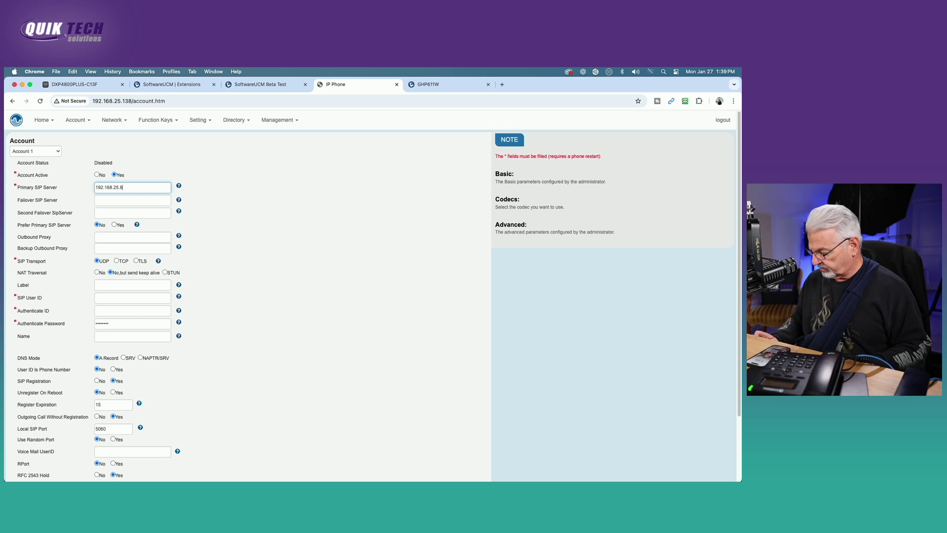
{"action": "type", "text": "3"}
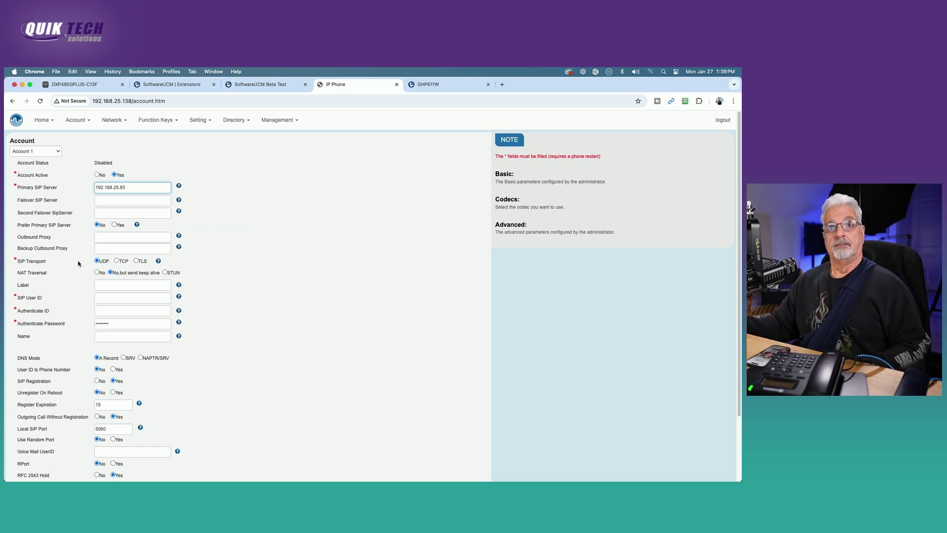
{"action": "left_click", "coordinate": [108, 301]}
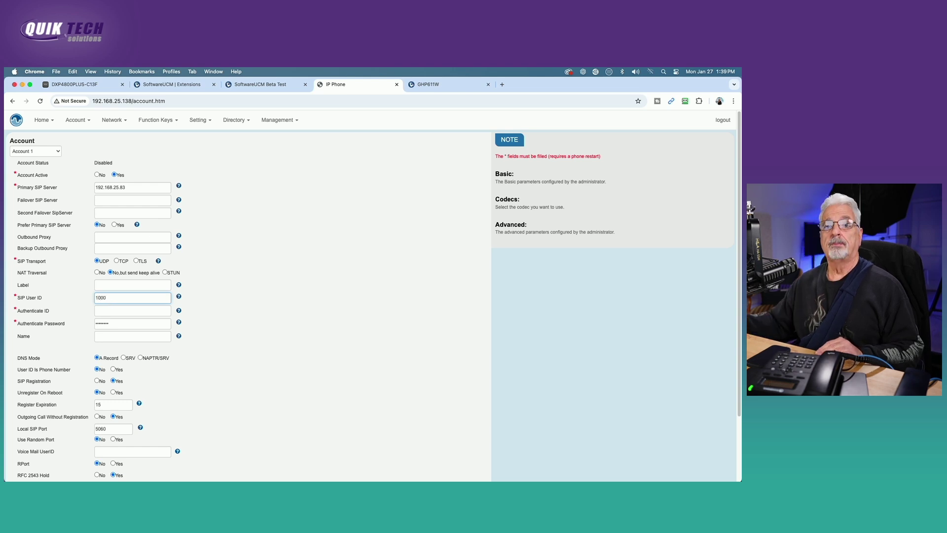
{"action": "left_click", "coordinate": [108, 312]}
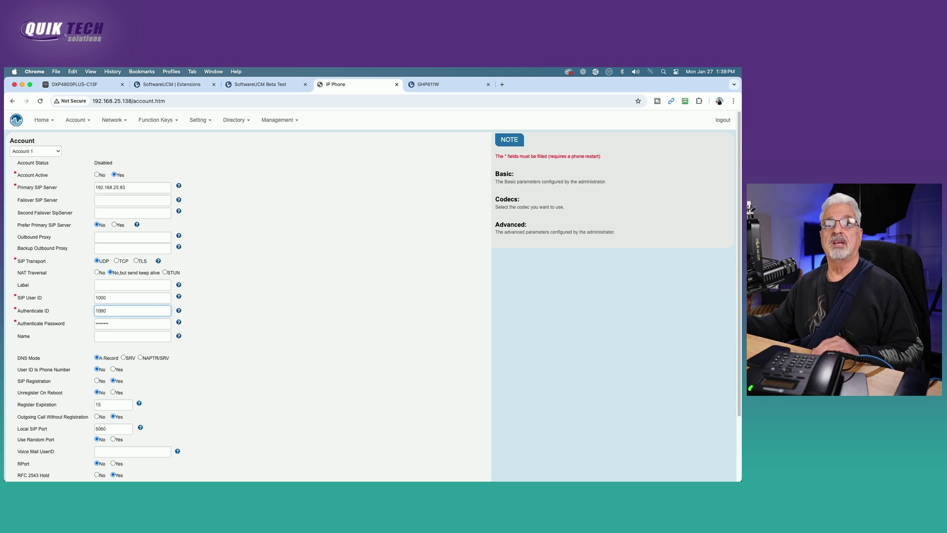
{"action": "key", "text": "Tab"}
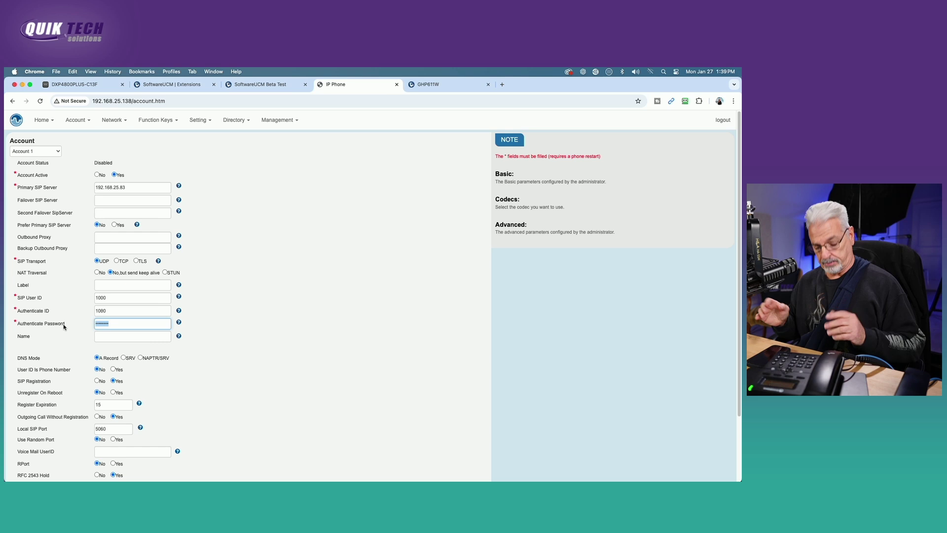
{"action": "type", "text": "•••••"}
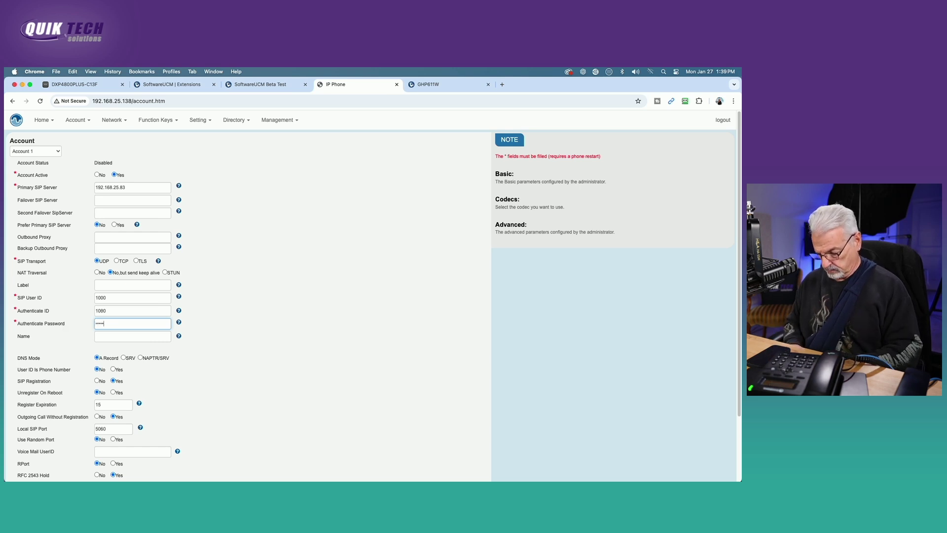
{"action": "type", "text": "•••••"}
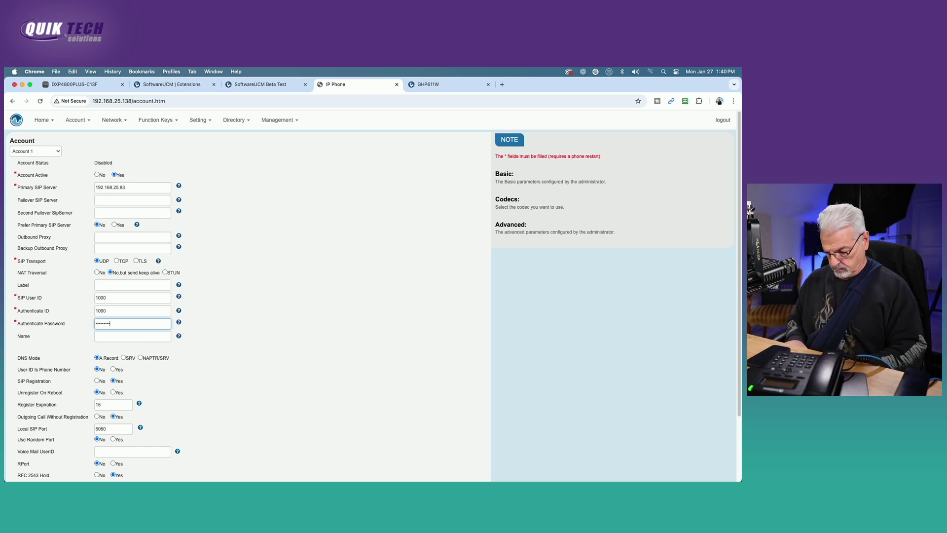
{"action": "type", "text": "•••"}
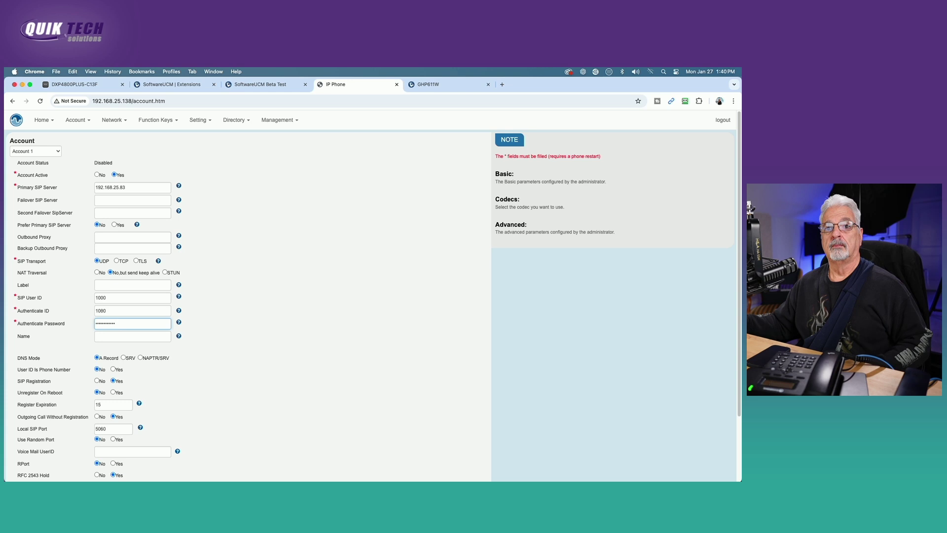
Save the account settings, decline RoboForm, and check extension 1000 shows Idle in SoftwareUCM
{"action": "scroll", "coordinate": [311, 353], "scroll_direction": "down", "scroll_amount": 3}
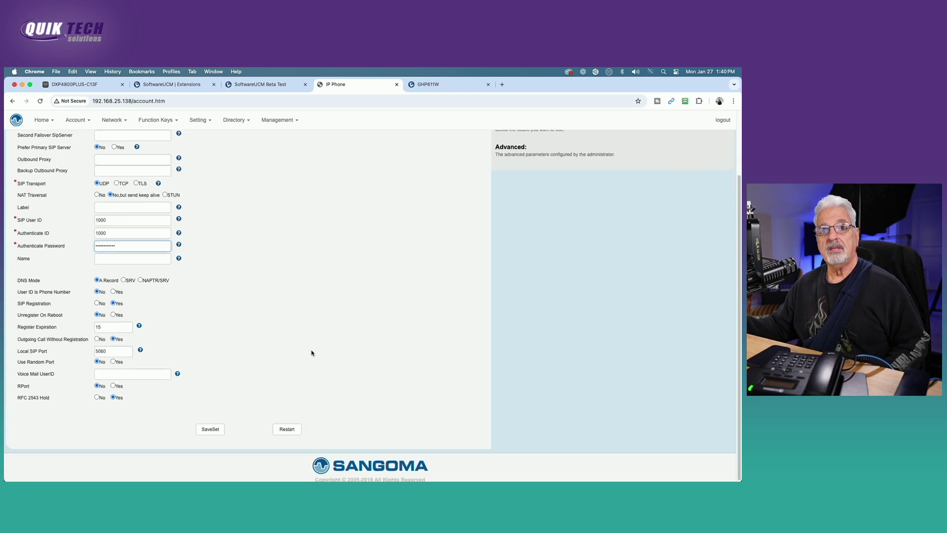
{"action": "left_click", "coordinate": [211, 428]}
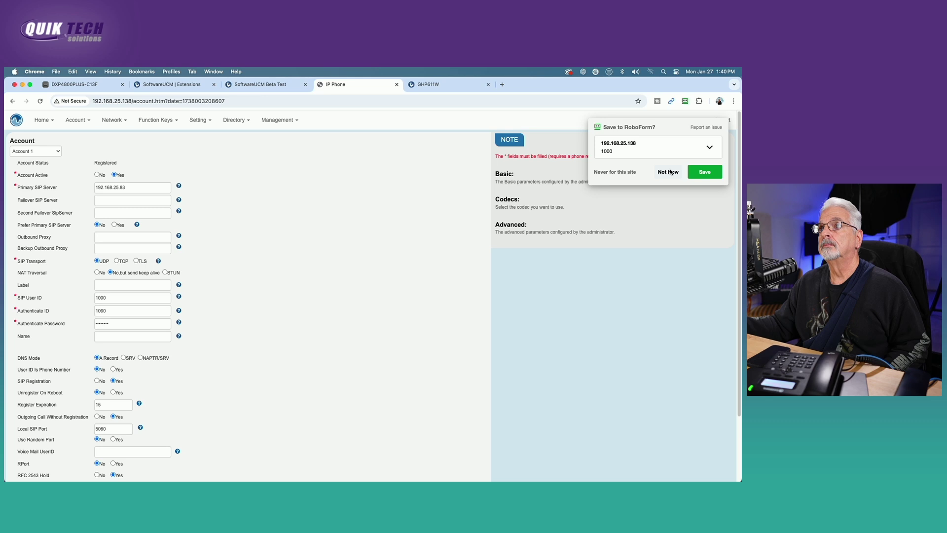
{"action": "left_click", "coordinate": [669, 171]}
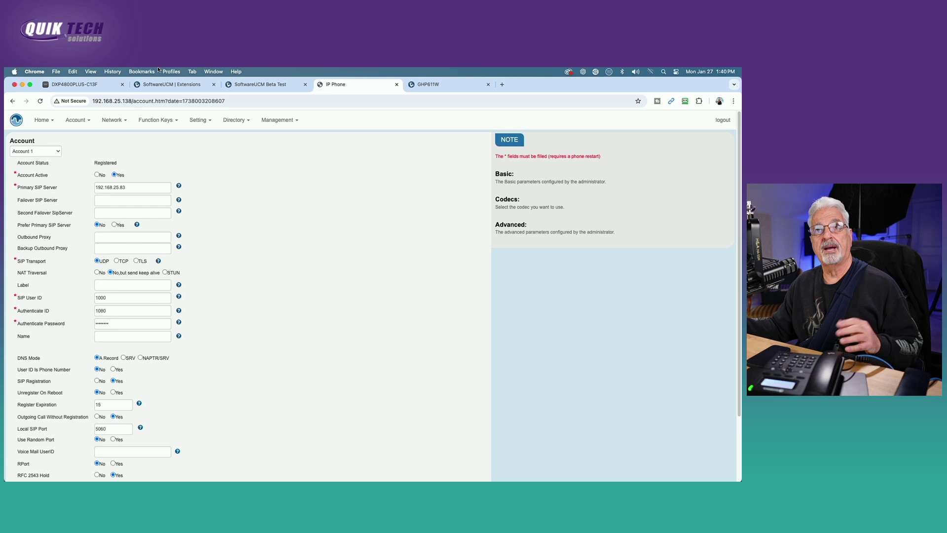
{"action": "left_click", "coordinate": [168, 87]}
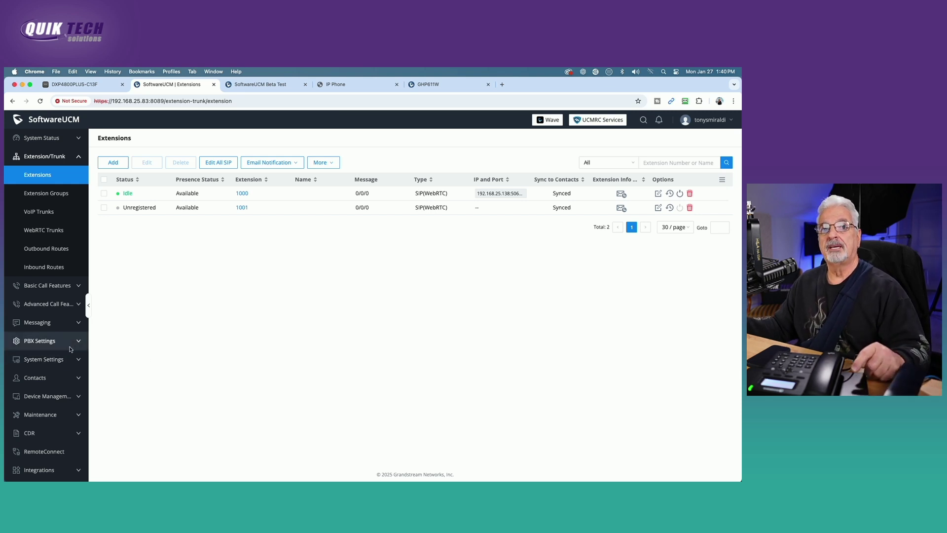
Open Zero Config, review the Model Update and Model Templates tabs, then start adding a device
{"action": "left_click", "coordinate": [76, 399]}
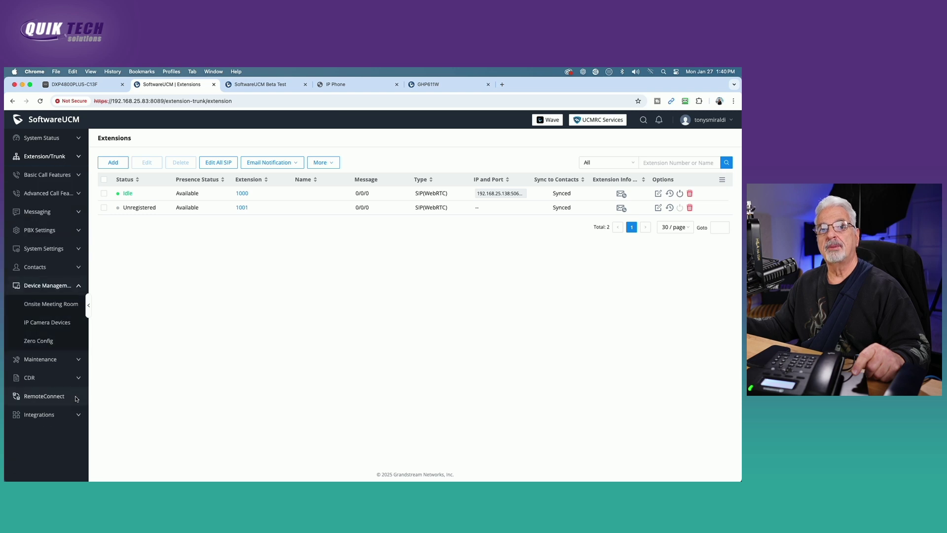
{"action": "left_click", "coordinate": [38, 342]}
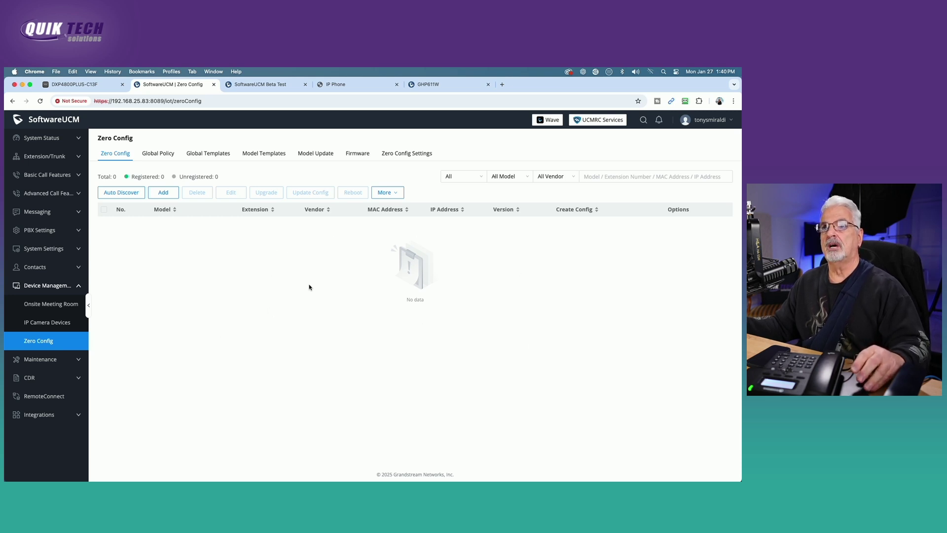
{"action": "left_click", "coordinate": [316, 153]}
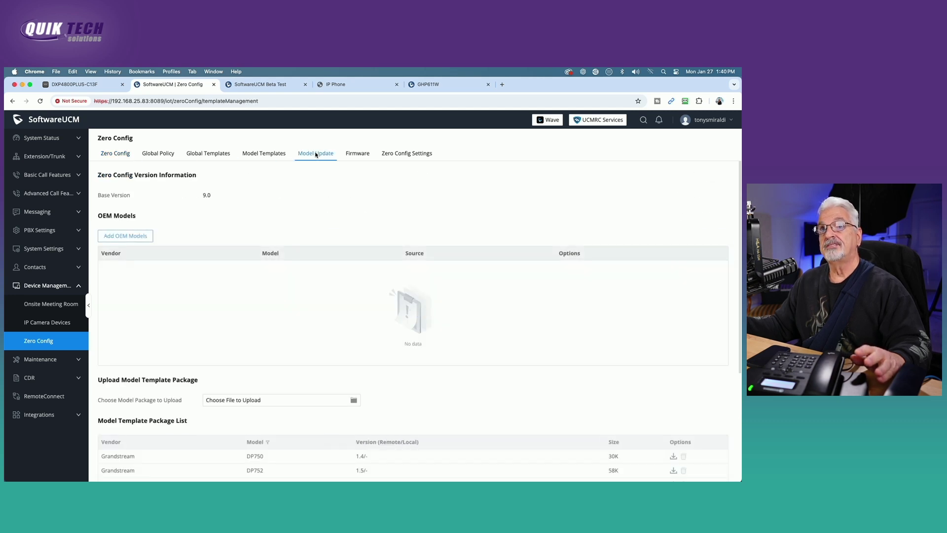
{"action": "scroll", "coordinate": [522, 336], "scroll_direction": "down", "scroll_amount": 3}
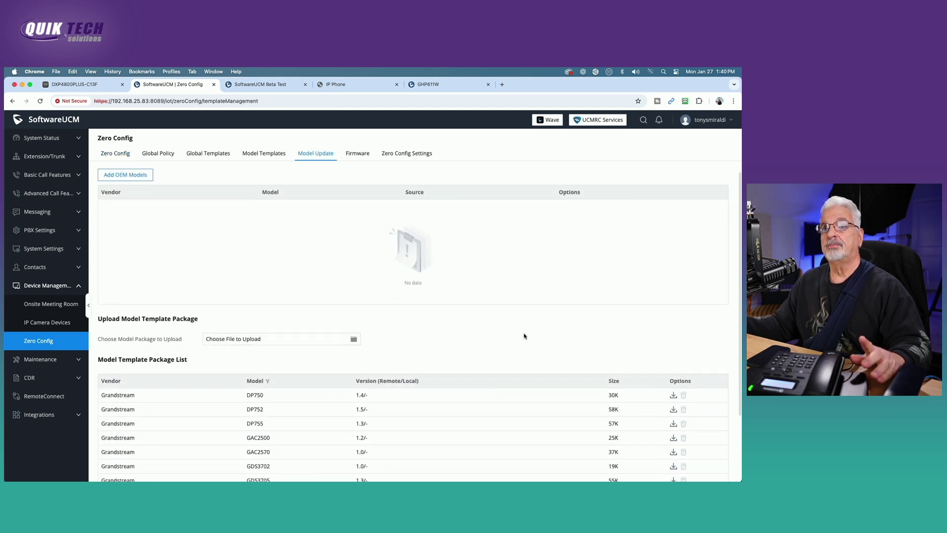
{"action": "scroll", "coordinate": [525, 336], "scroll_direction": "up", "scroll_amount": 3}
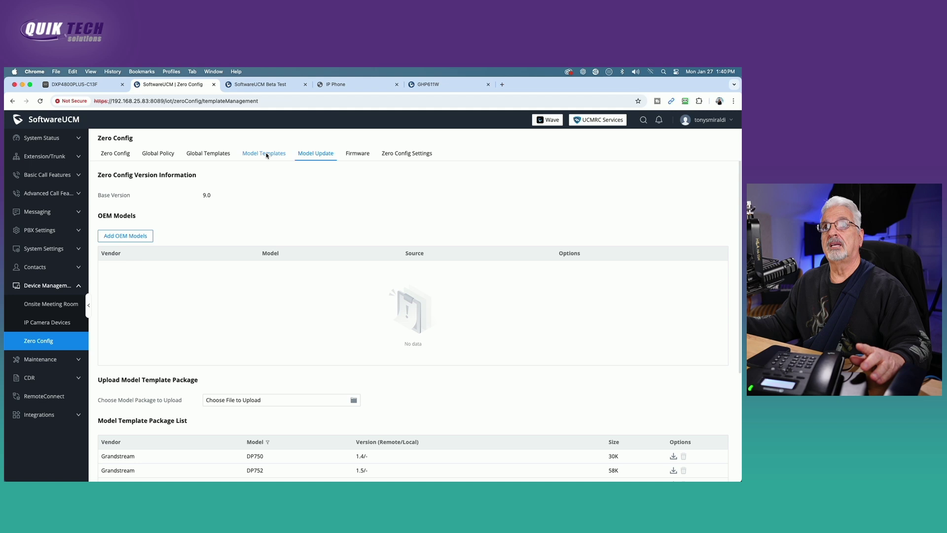
{"action": "left_click", "coordinate": [265, 154]}
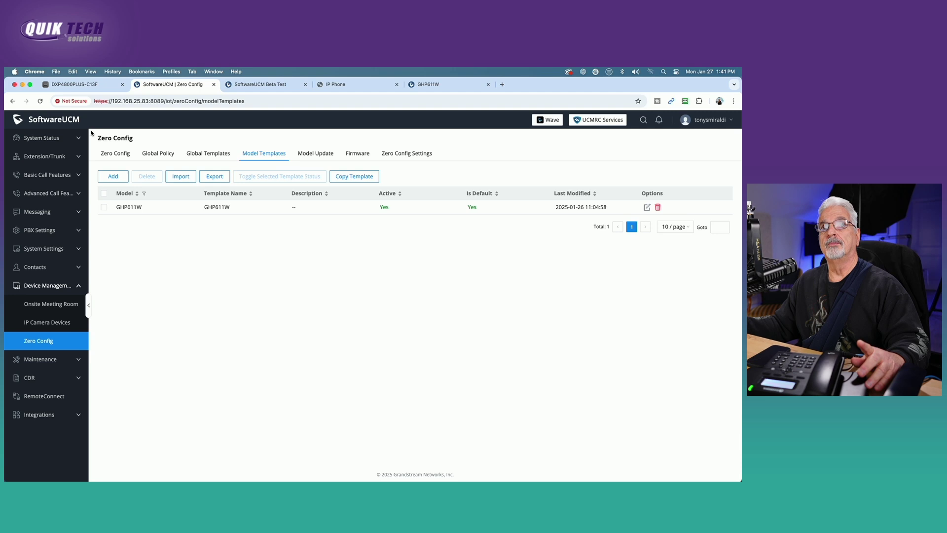
{"action": "left_click", "coordinate": [107, 154]}
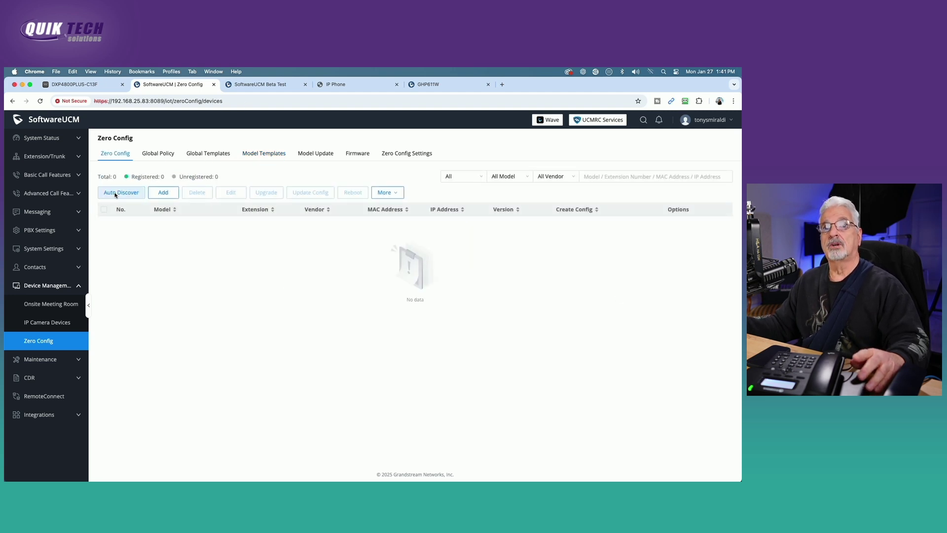
{"action": "left_click", "coordinate": [163, 194]}
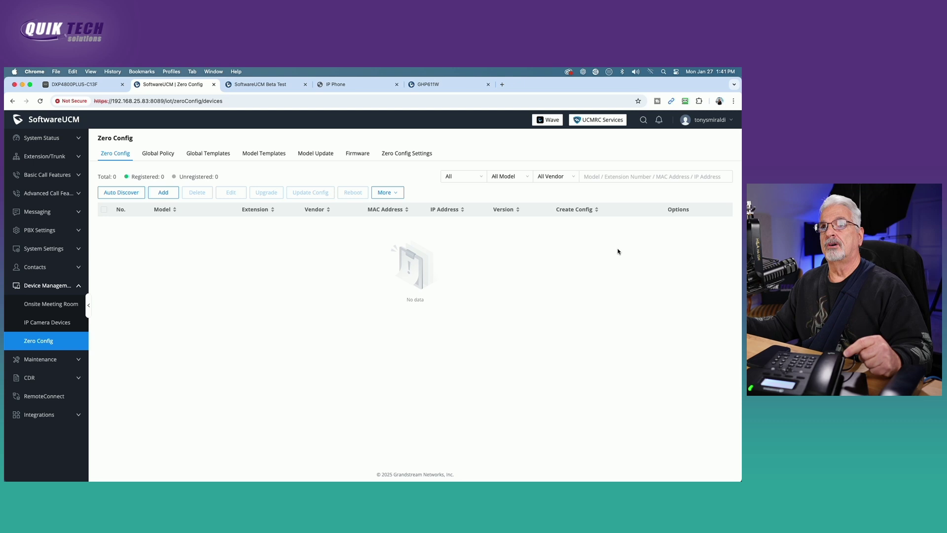
Log in to the GHP611W phone's web page and decline RoboForm's save prompt
{"action": "left_click", "coordinate": [429, 85]}
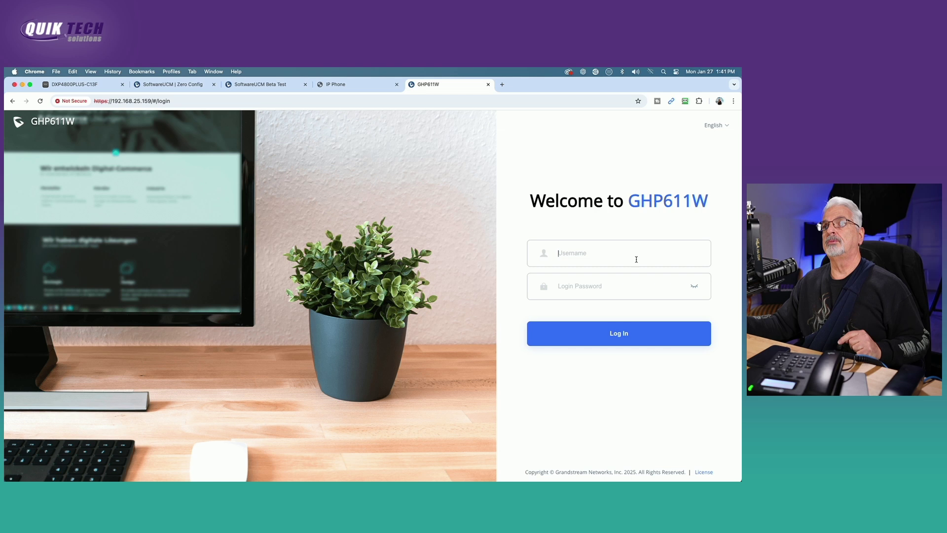
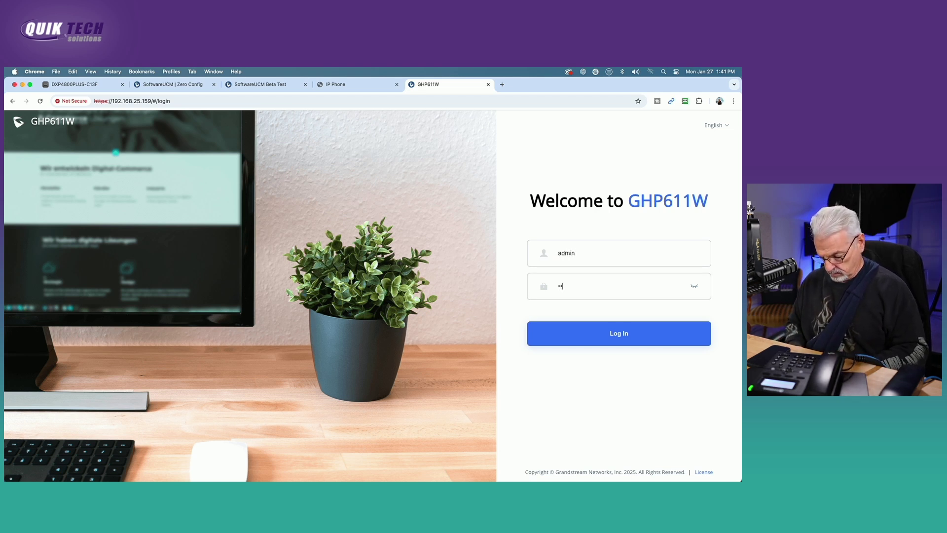
{"action": "key", "text": "Return"}
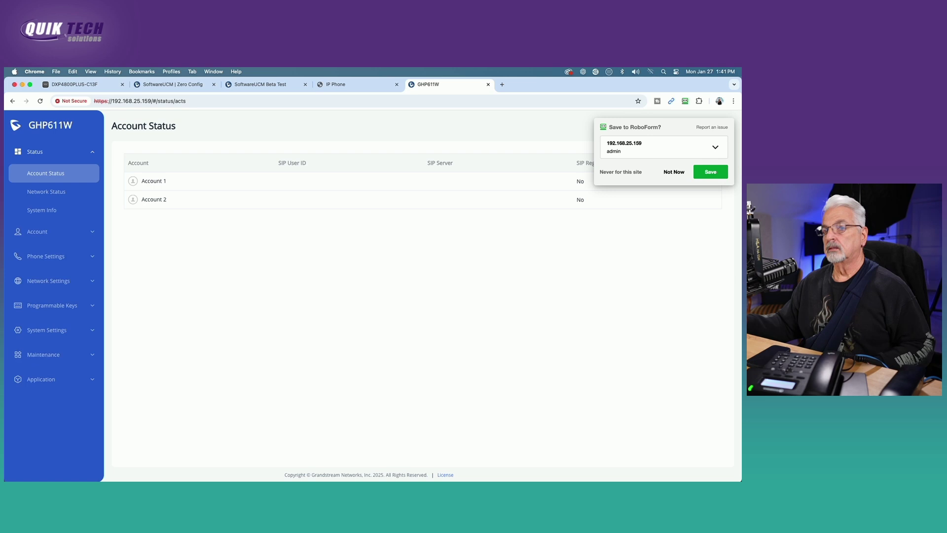
{"action": "left_click", "coordinate": [679, 176]}
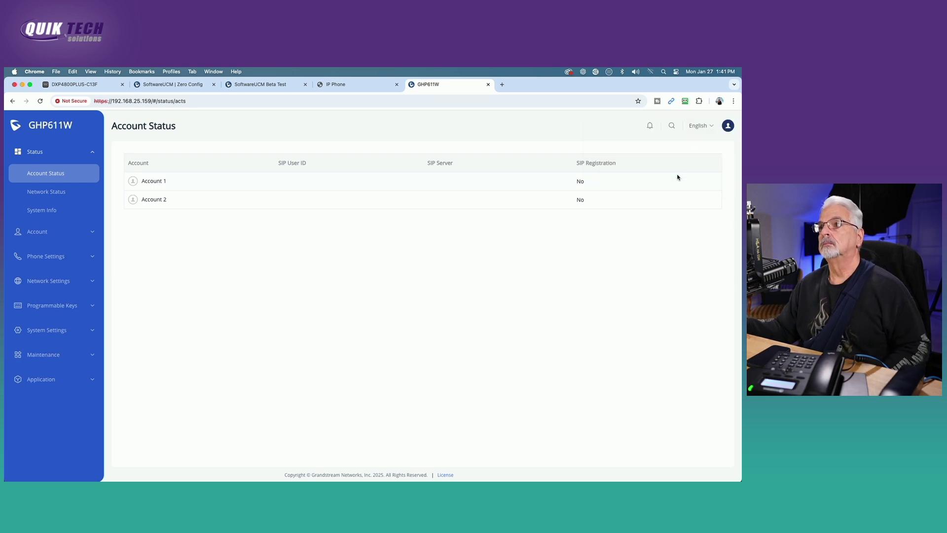
Open Account 1's basic settings page and look over its empty SIP fields
{"action": "left_click", "coordinate": [45, 238]}
{"action": "left_click", "coordinate": [42, 197]}
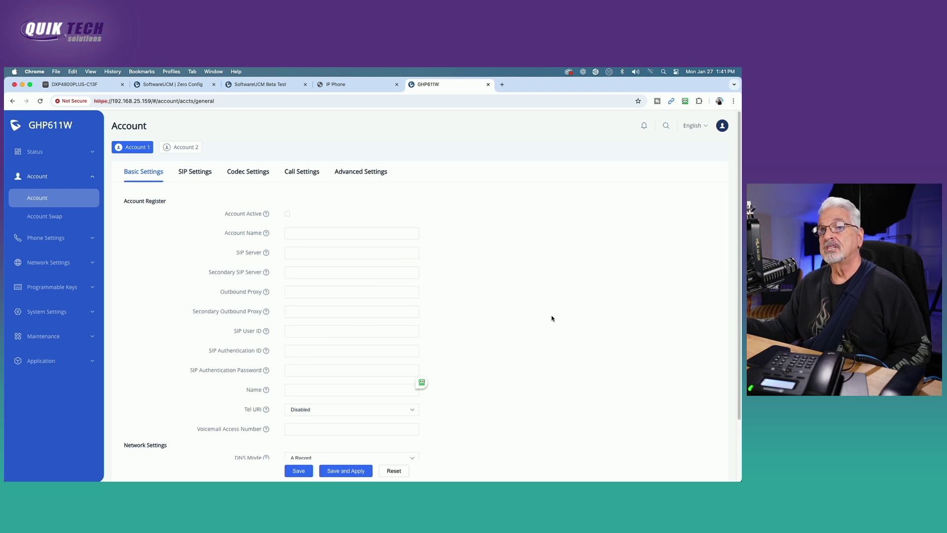
{"action": "scroll", "coordinate": [552, 318], "scroll_direction": "down", "scroll_amount": 2}
{"action": "scroll", "coordinate": [553, 318], "scroll_direction": "up", "scroll_amount": 2}
{"action": "scroll", "coordinate": [553, 319], "scroll_direction": "down", "scroll_amount": 1}
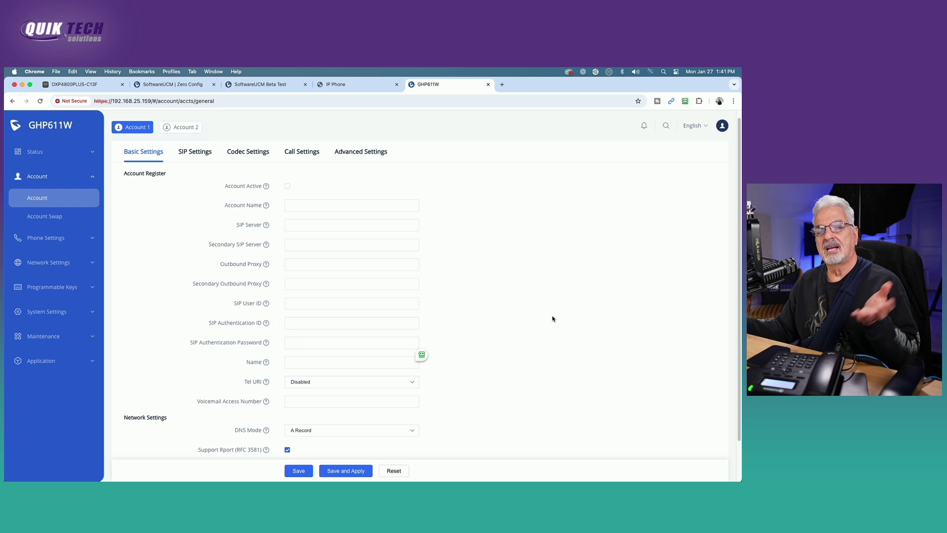
Enter SIP server 192.168.25.83, user and authentication ID 1001, and the account password
{"action": "left_click", "coordinate": [296, 226]}
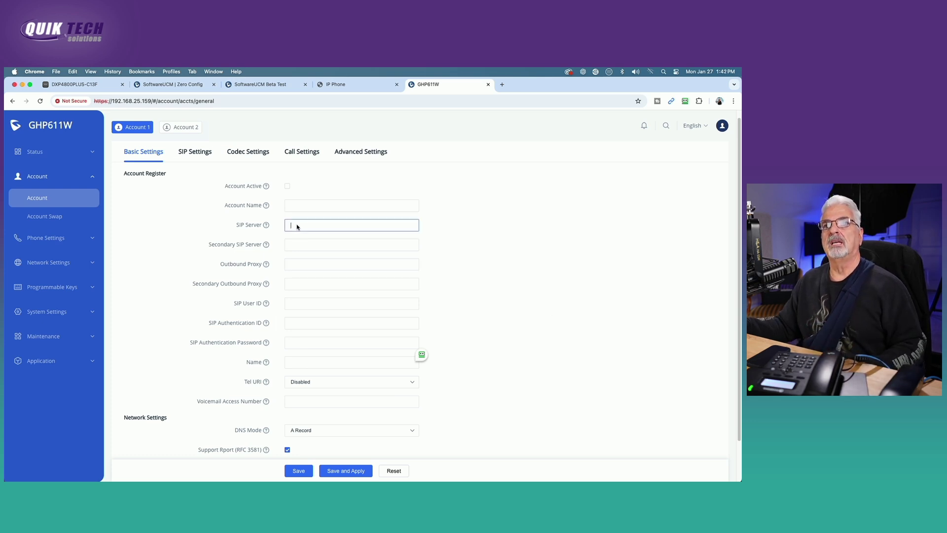
{"action": "type", "text": "192.168.25.83"}
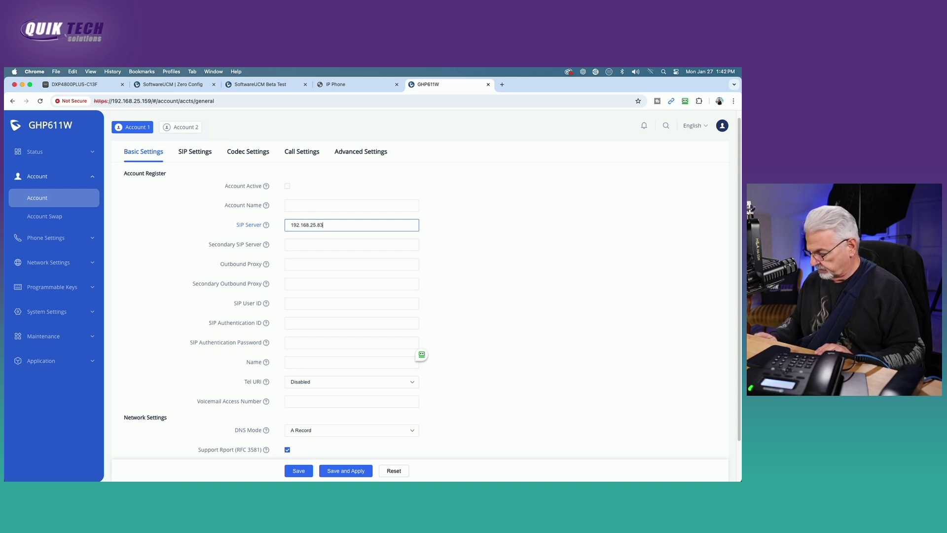
{"action": "left_click", "coordinate": [299, 309]}
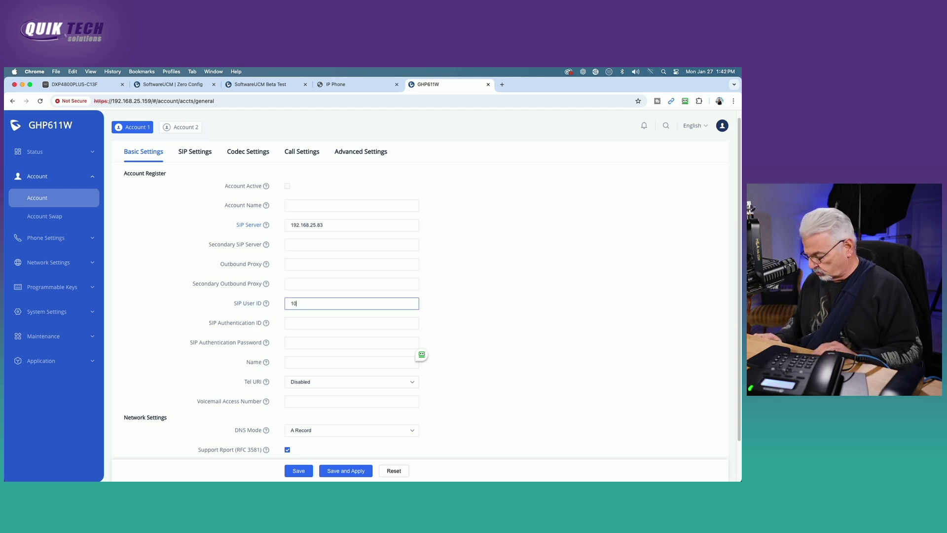
{"action": "left_click", "coordinate": [299, 324]}
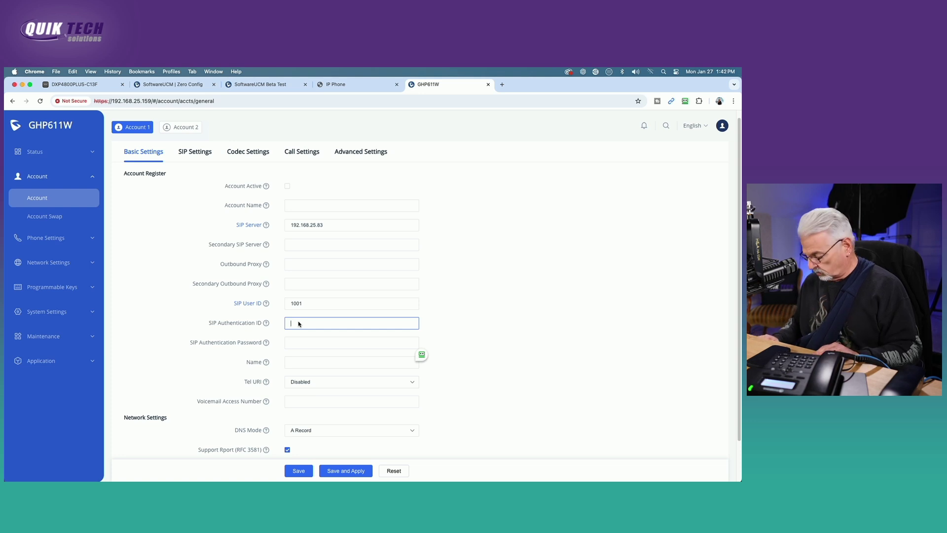
{"action": "type", "text": "1001"}
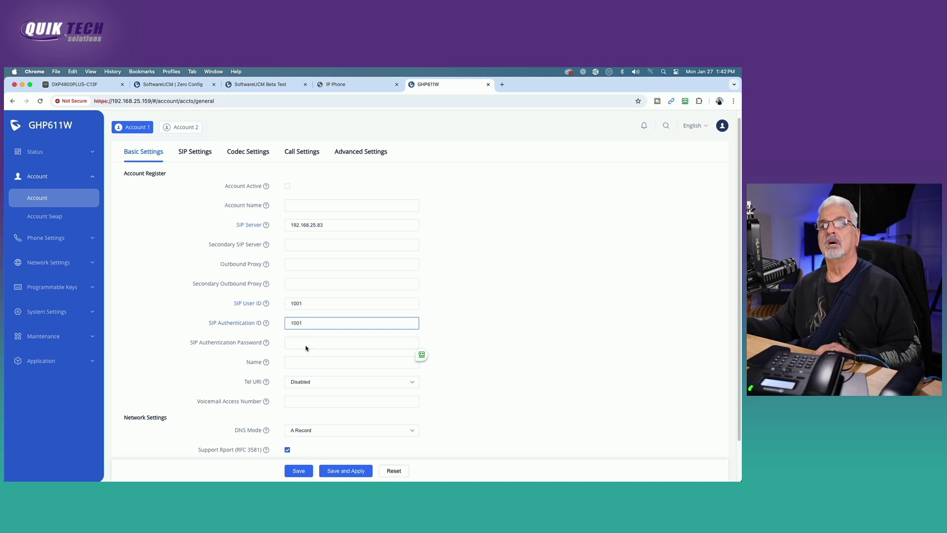
{"action": "left_click", "coordinate": [306, 347]}
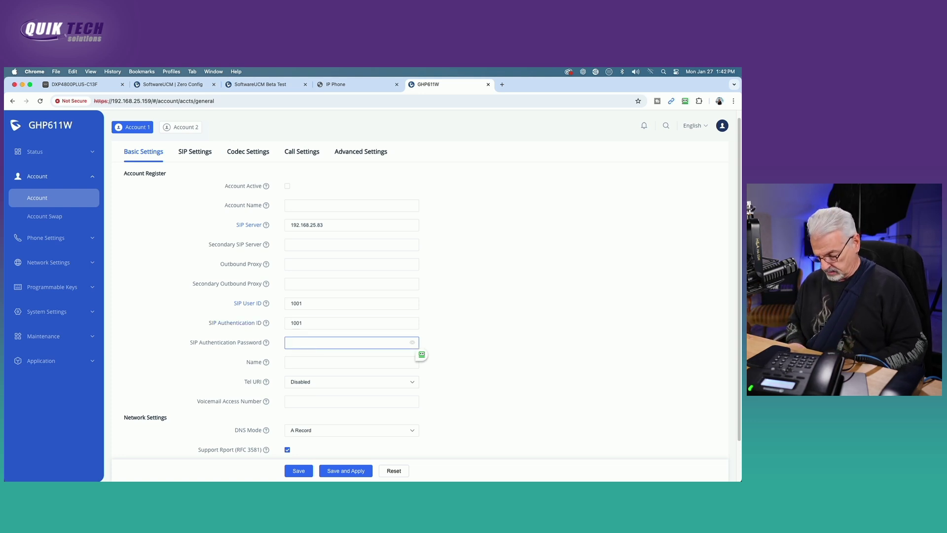
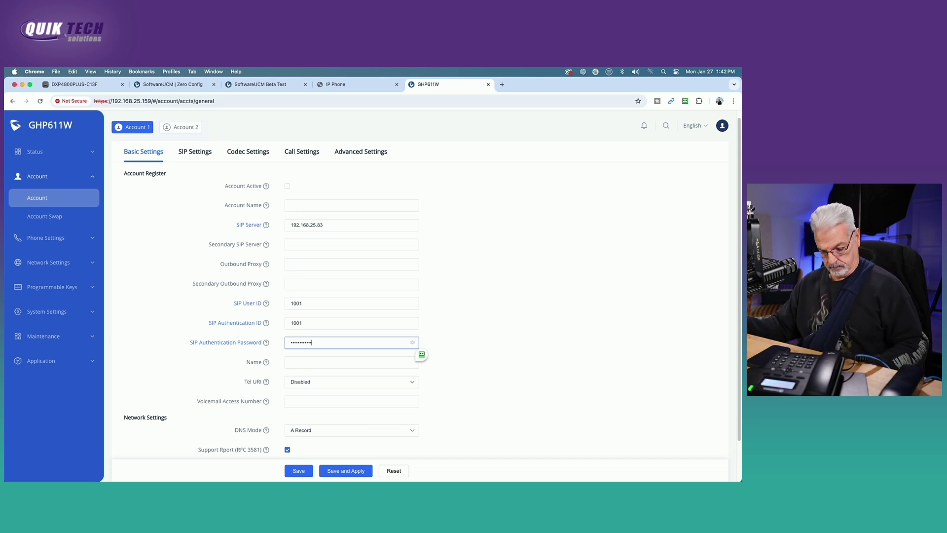
{"action": "key", "text": "Tab"}
Save and apply the settings, then mark Account 1 as active
{"action": "left_click", "coordinate": [547, 433]}
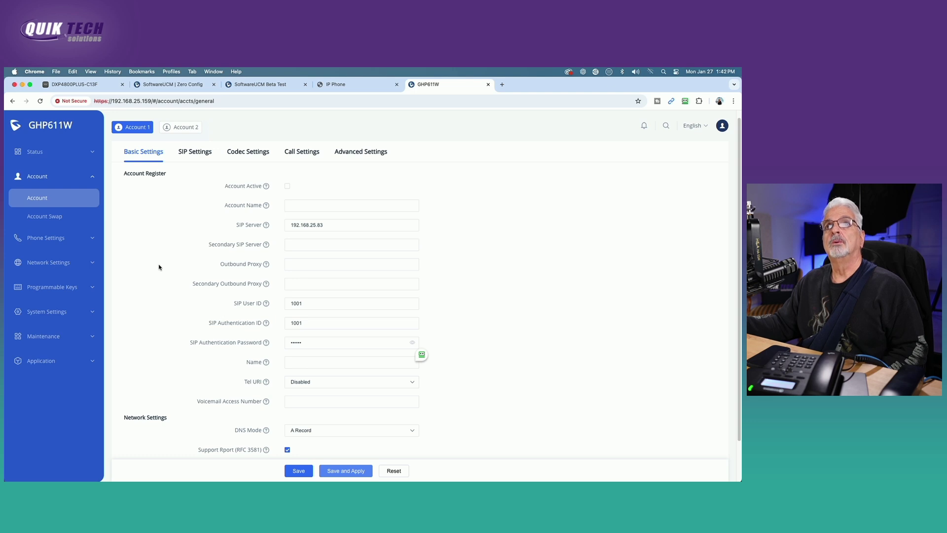
{"action": "scroll", "coordinate": [159, 267], "scroll_direction": "up", "scroll_amount": 1}
{"action": "left_click", "coordinate": [289, 214]}
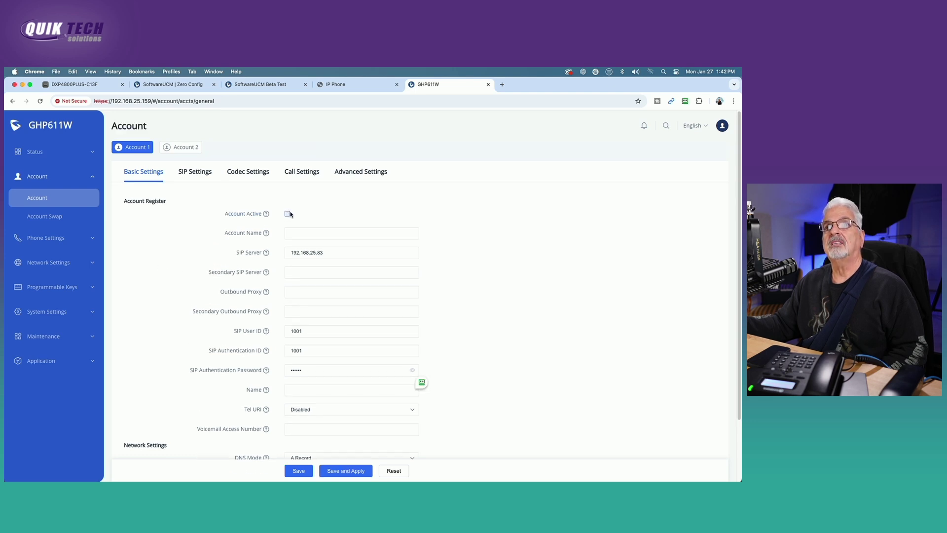
{"action": "left_click", "coordinate": [288, 214]}
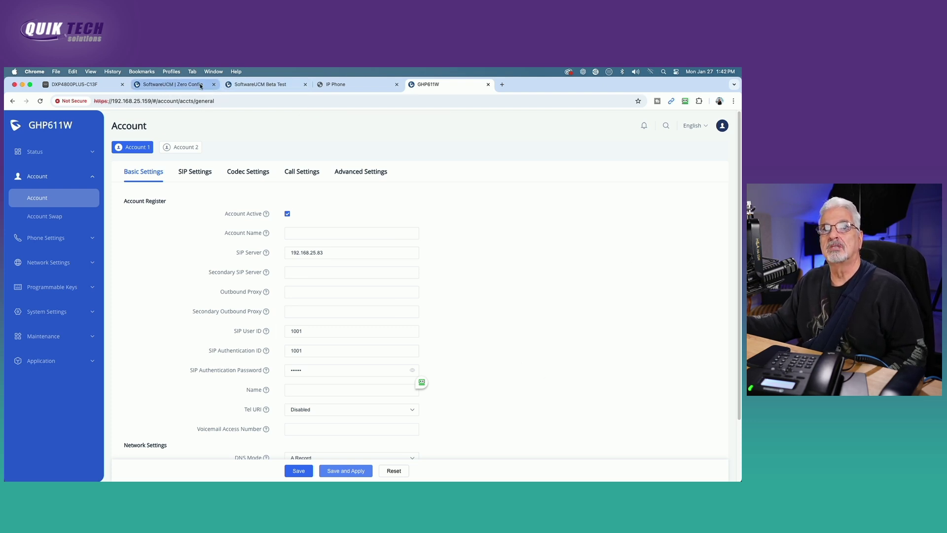
Return to SoftwareUCM's Extensions list to confirm extensions 1000 and 1001 are both Idle
{"action": "left_click", "coordinate": [172, 85]}
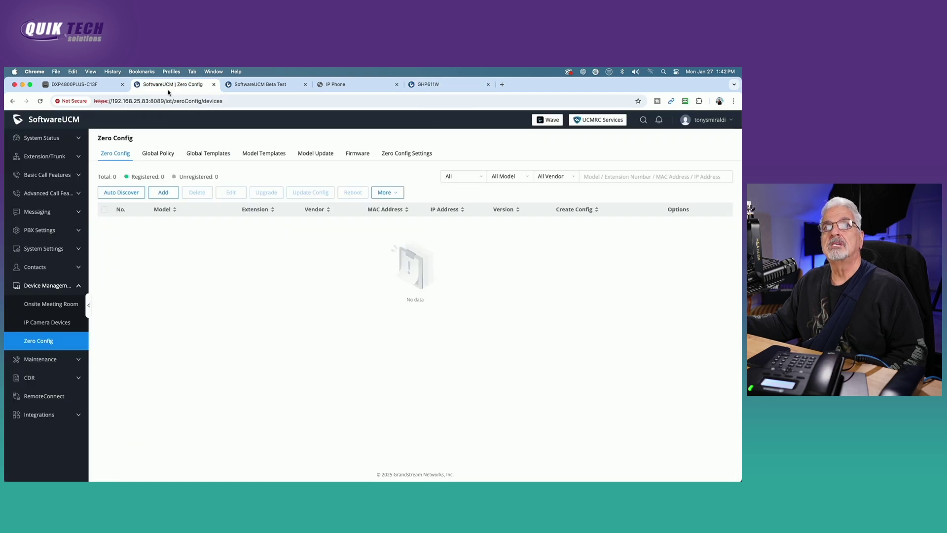
{"action": "left_click", "coordinate": [45, 157]}
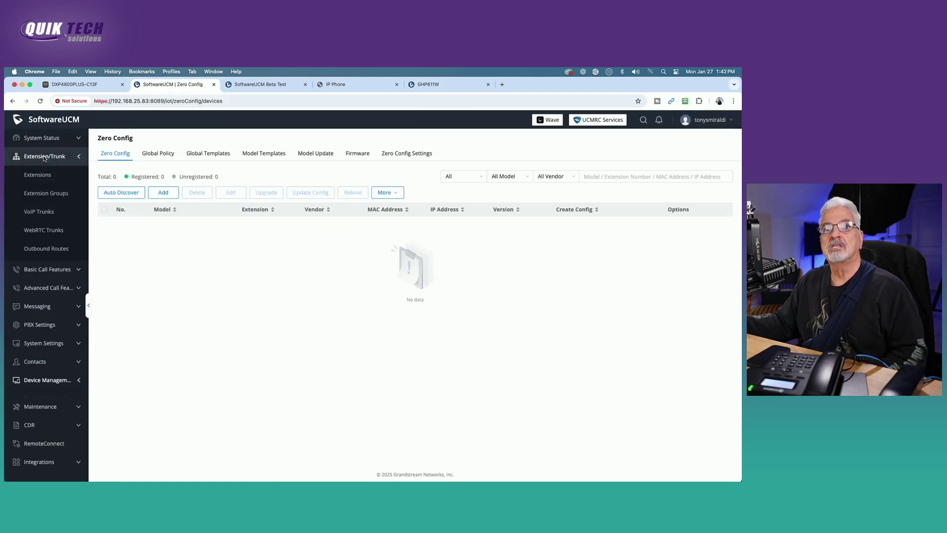
{"action": "left_click", "coordinate": [39, 175]}
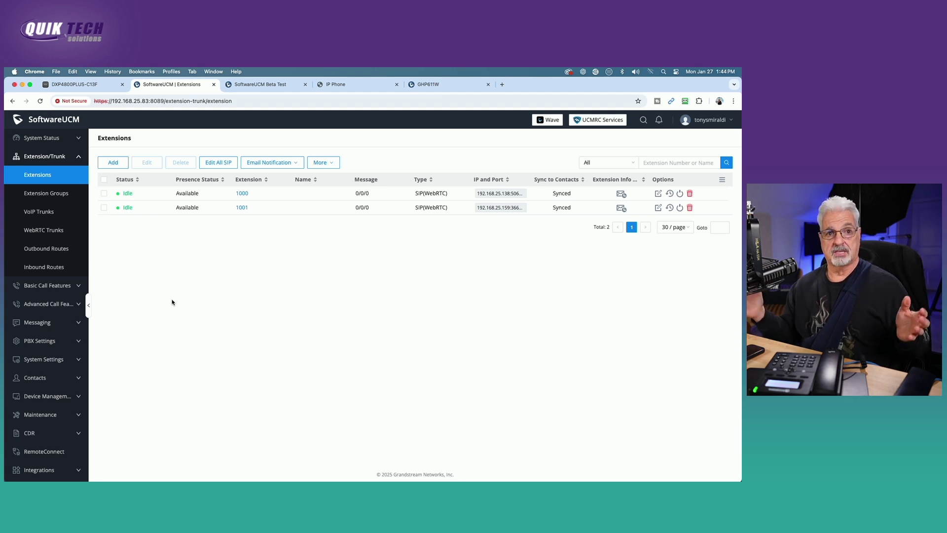
Scroll the SoftwareUCM Beta Test page and follow step 3's documentation link to the guides list
{"action": "left_click", "coordinate": [262, 85]}
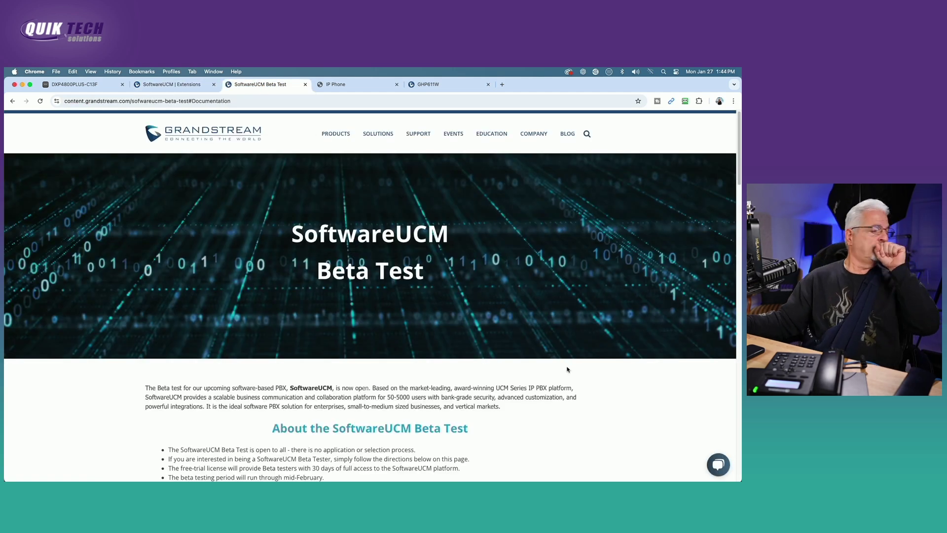
{"action": "scroll", "coordinate": [558, 415], "scroll_direction": "down", "scroll_amount": 5}
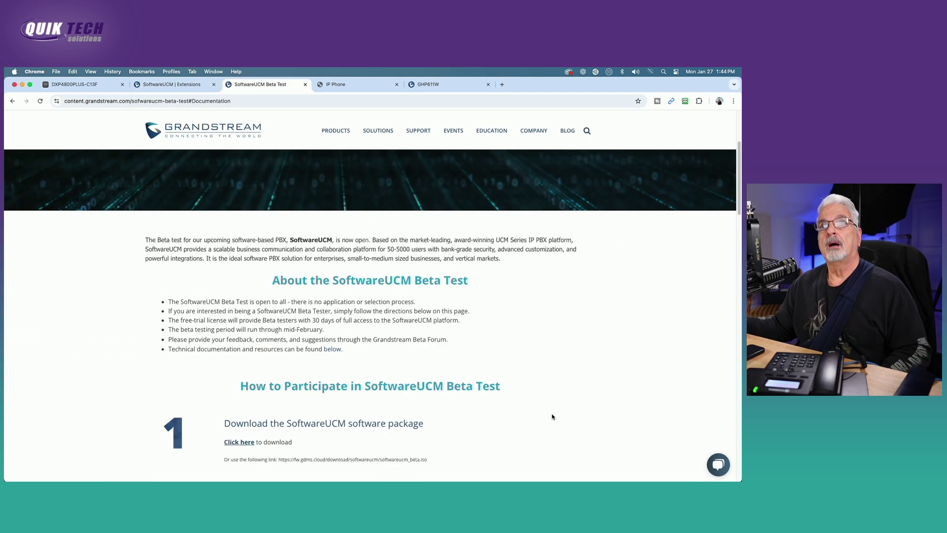
{"action": "scroll", "coordinate": [552, 417], "scroll_direction": "down", "scroll_amount": 2}
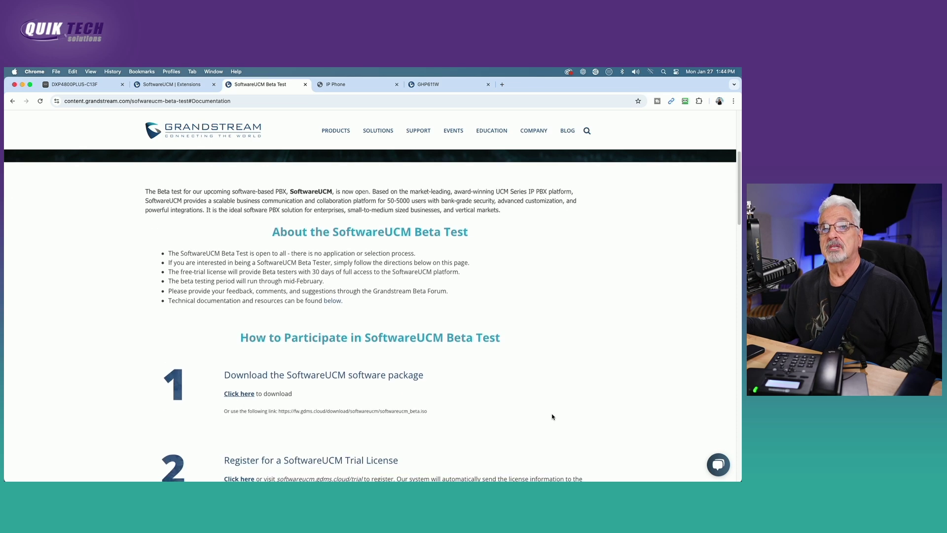
{"action": "scroll", "coordinate": [552, 416], "scroll_direction": "down", "scroll_amount": 3}
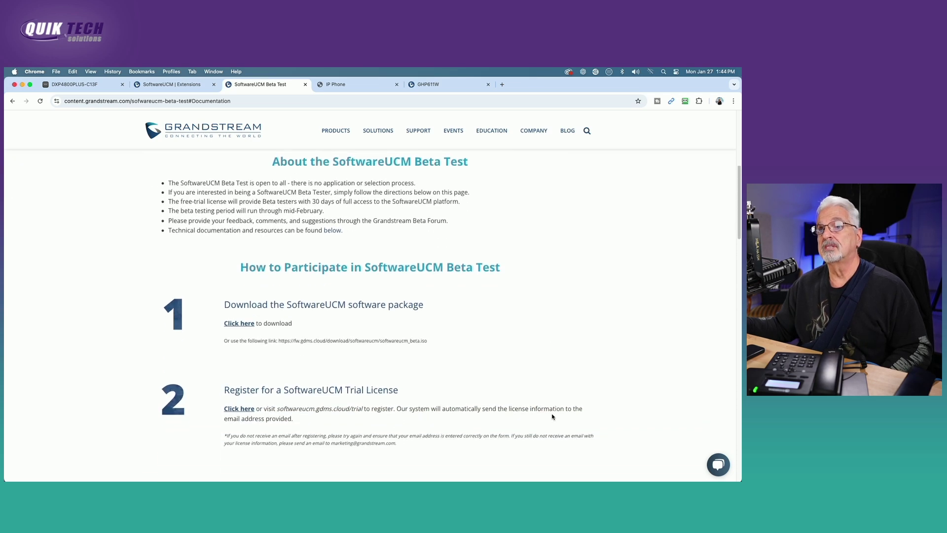
{"action": "scroll", "coordinate": [552, 416], "scroll_direction": "down", "scroll_amount": 4}
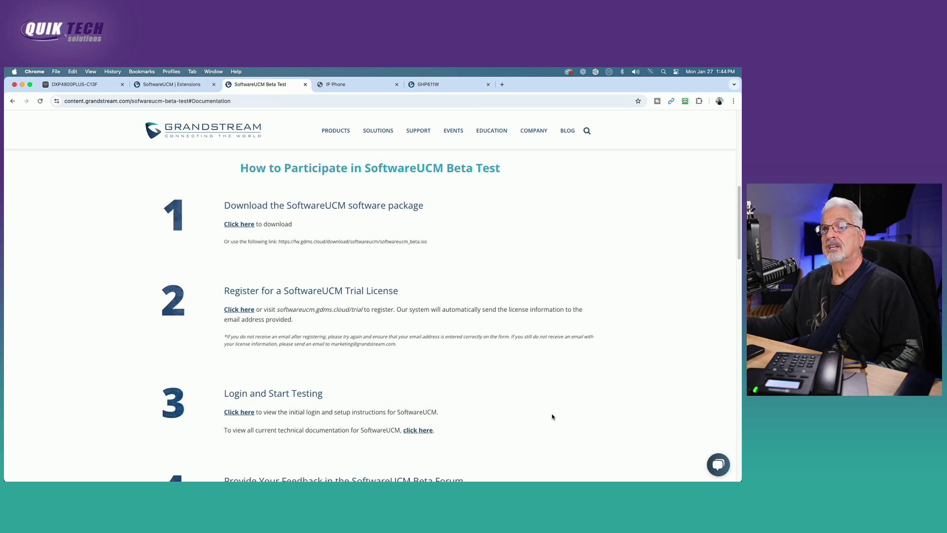
{"action": "scroll", "coordinate": [552, 416], "scroll_direction": "down", "scroll_amount": 2}
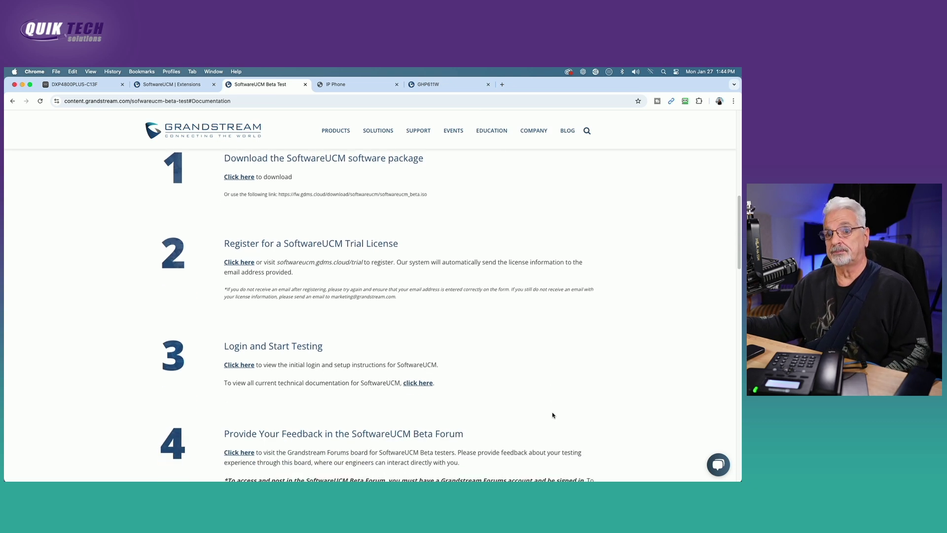
{"action": "scroll", "coordinate": [552, 415], "scroll_direction": "down", "scroll_amount": 6}
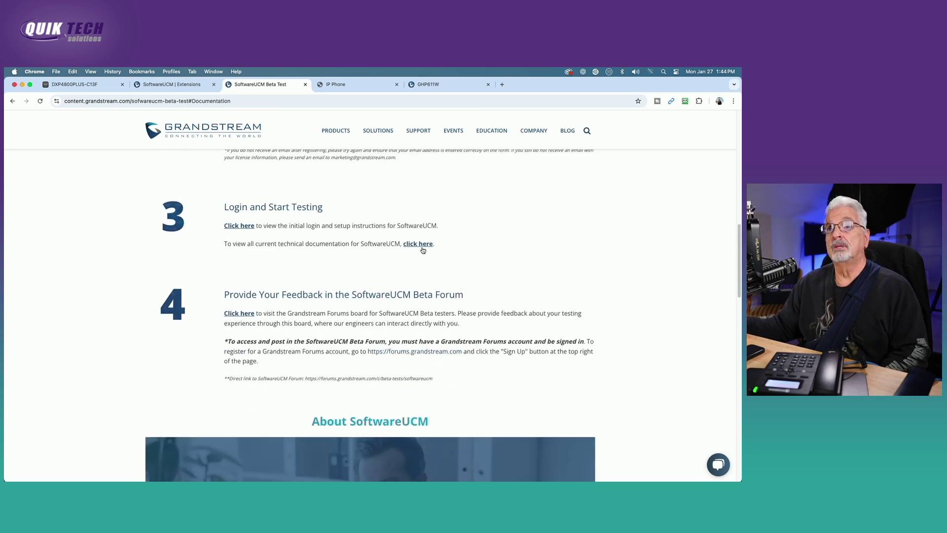
{"action": "left_click", "coordinate": [423, 250]}
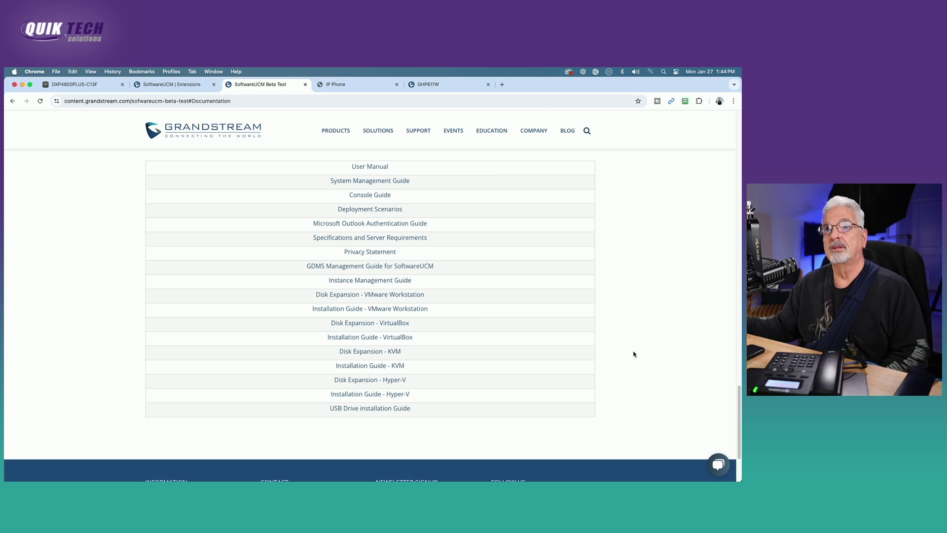